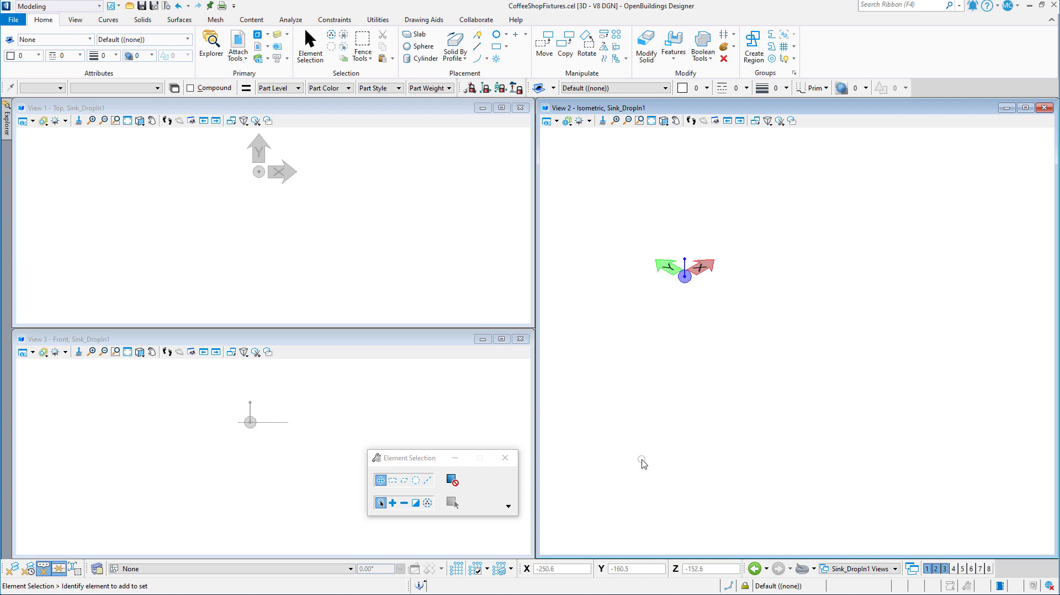
Step: Change the cell type of the Sink_DropIn1 model to Parametric and close the model list
click(664, 120)
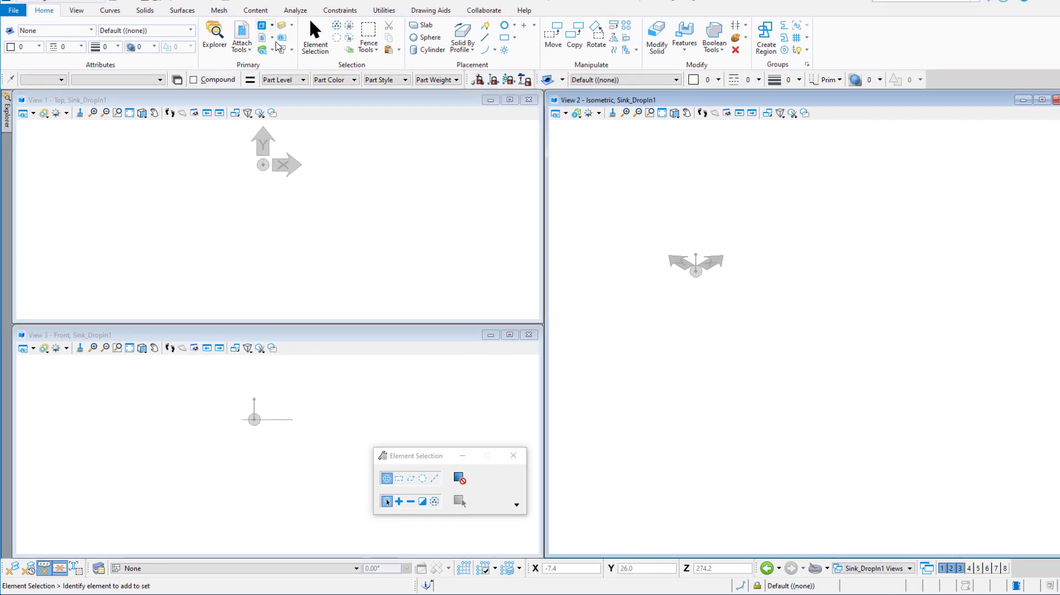
click(280, 38)
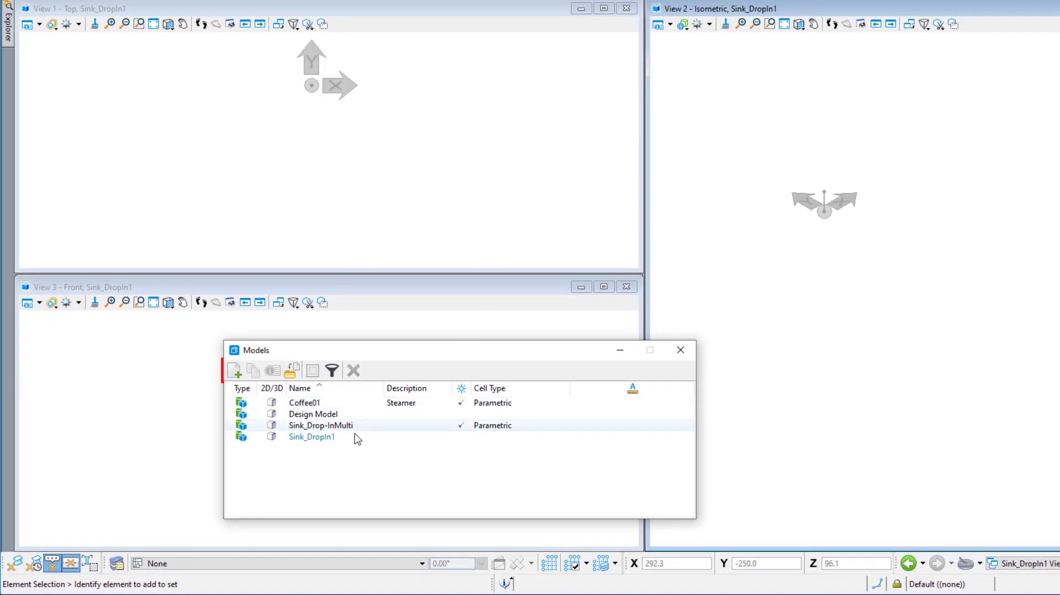
click(463, 438)
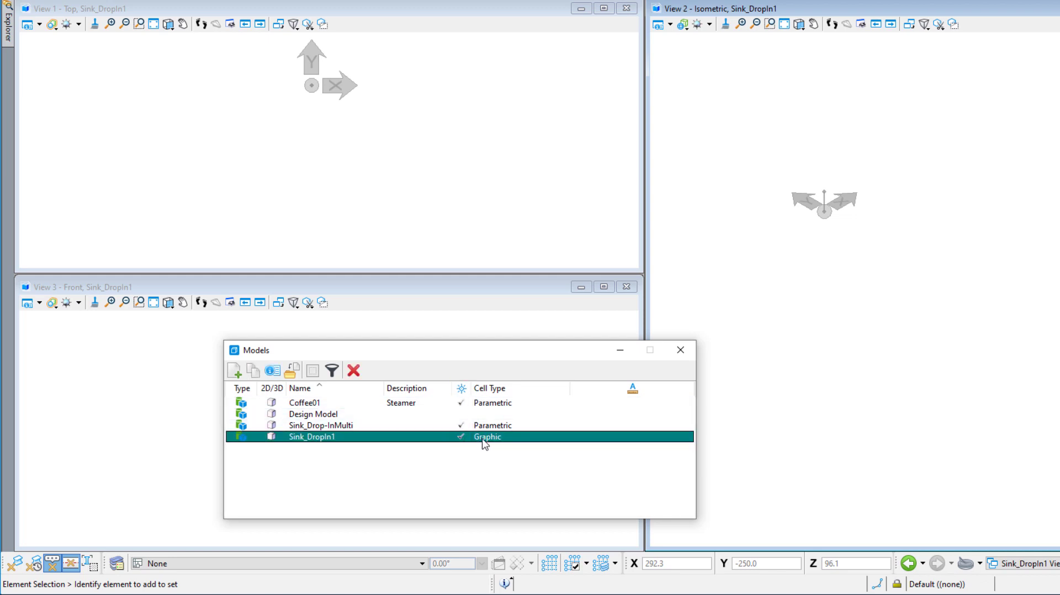
click(487, 439)
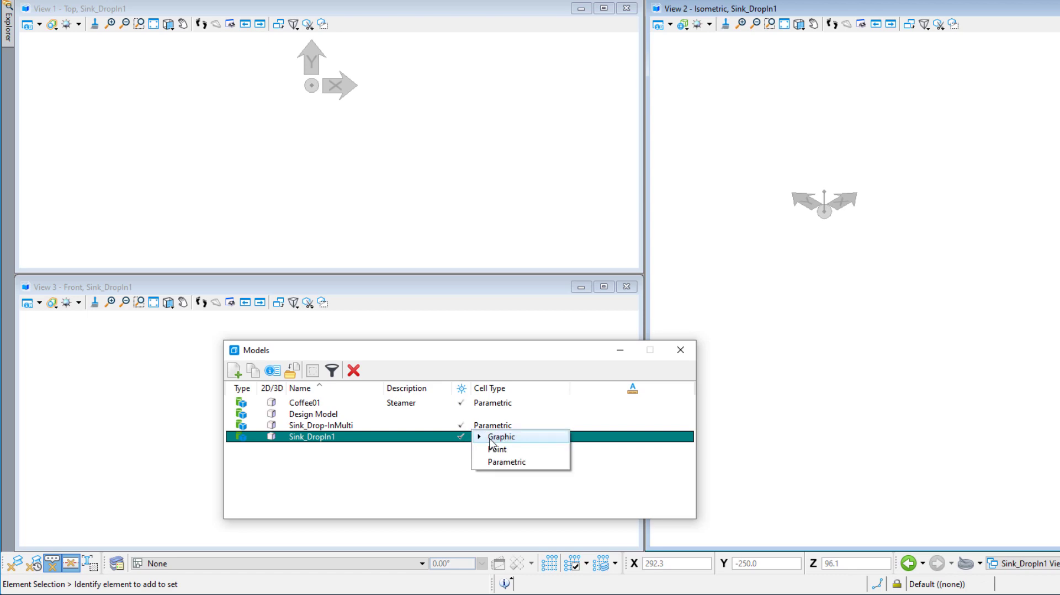
click(503, 462)
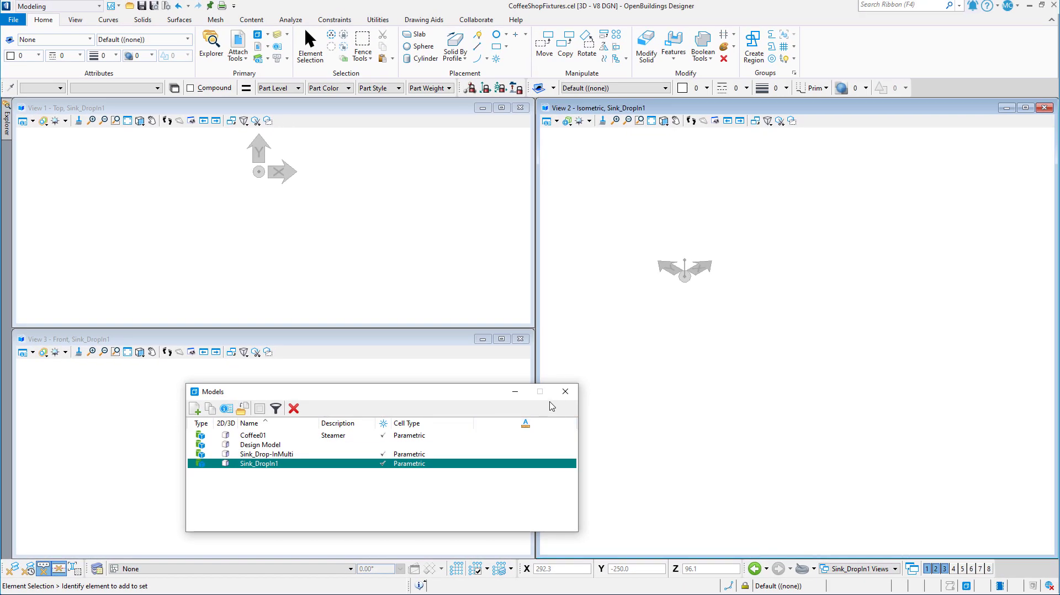
click(566, 391)
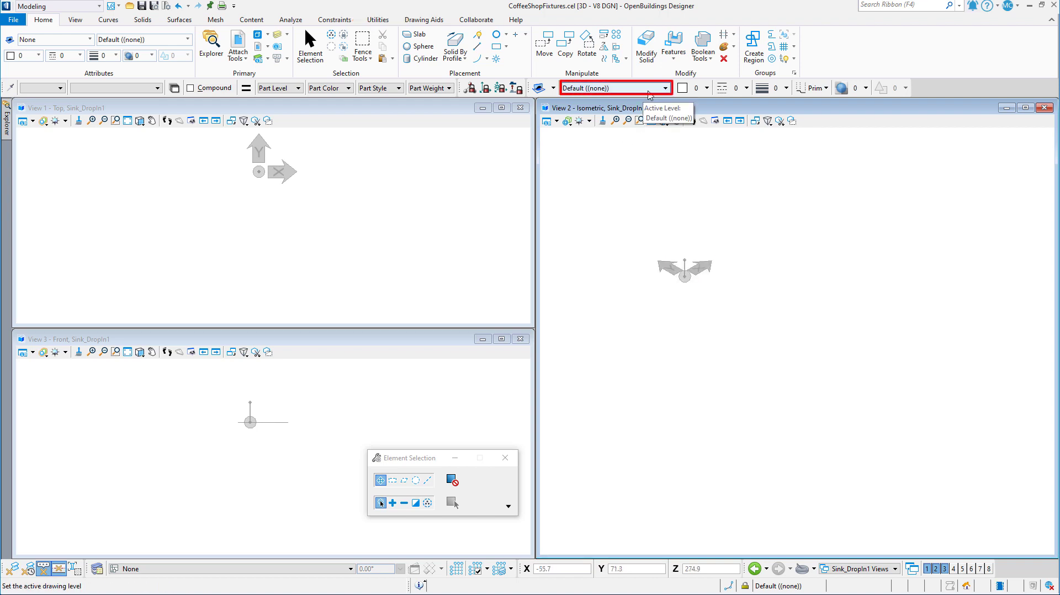
Step: Set the active drawing attributes to color 6, line style 2 and the Construction class
click(697, 91)
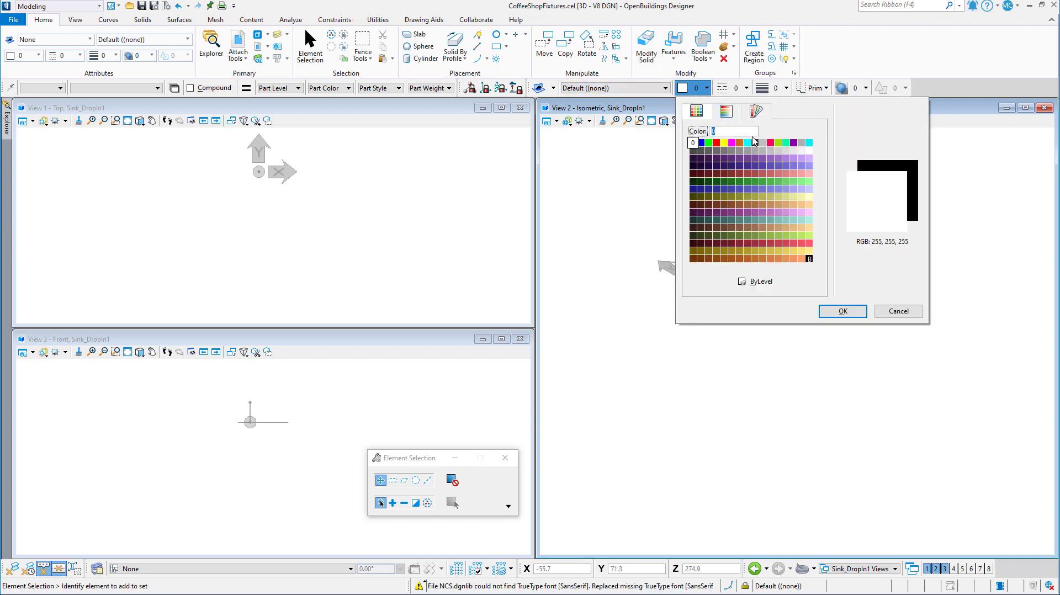
click(740, 143)
click(745, 88)
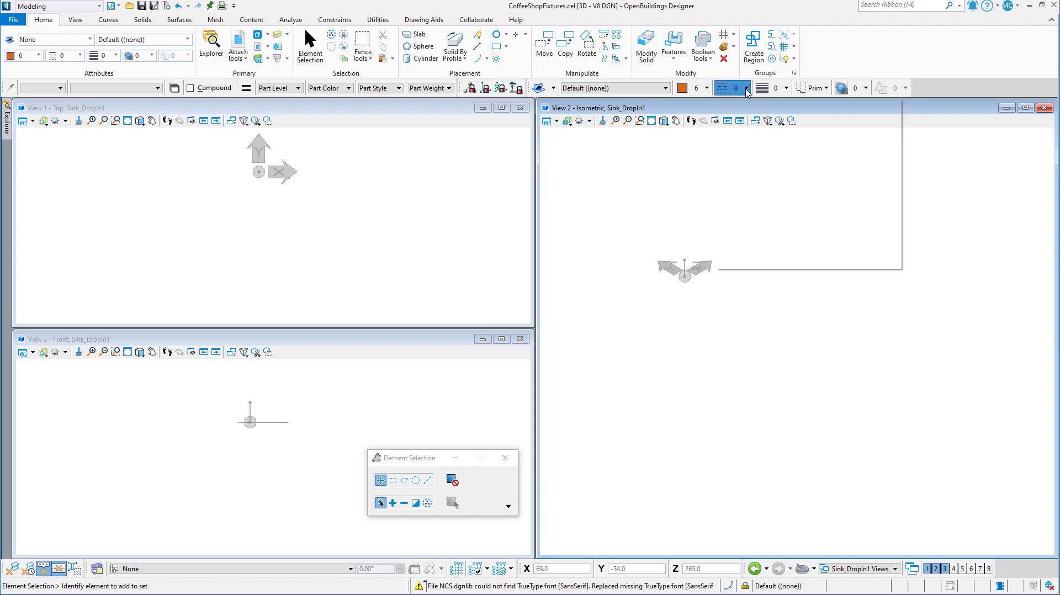
click(745, 141)
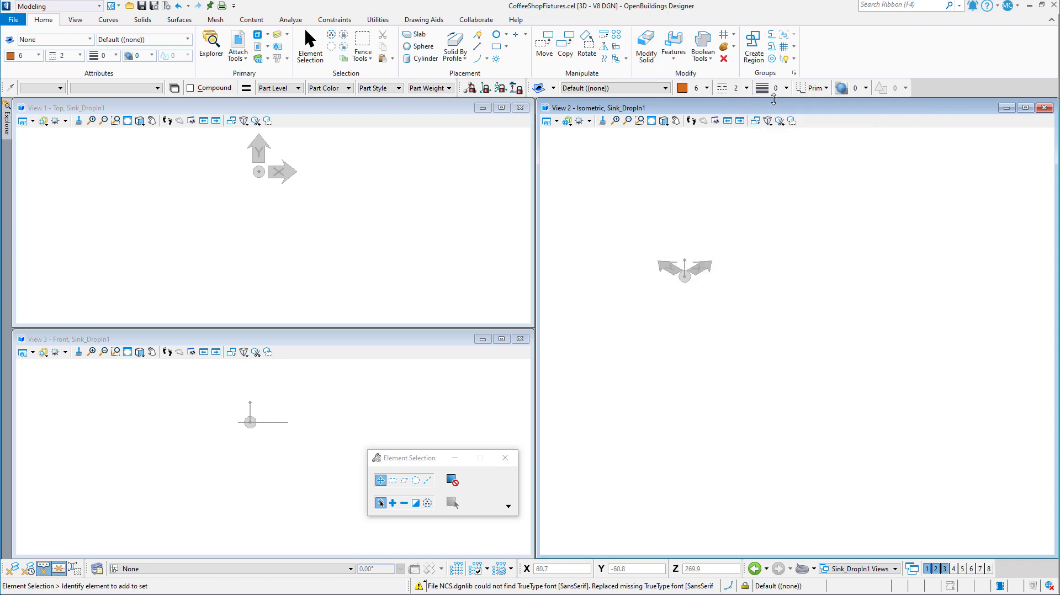
click(815, 88)
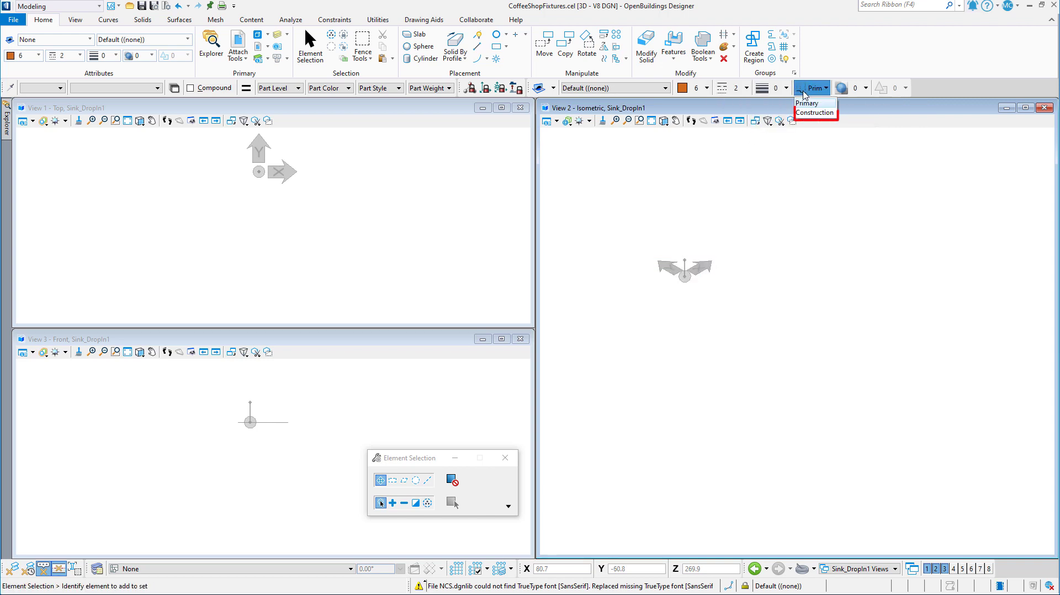
click(810, 113)
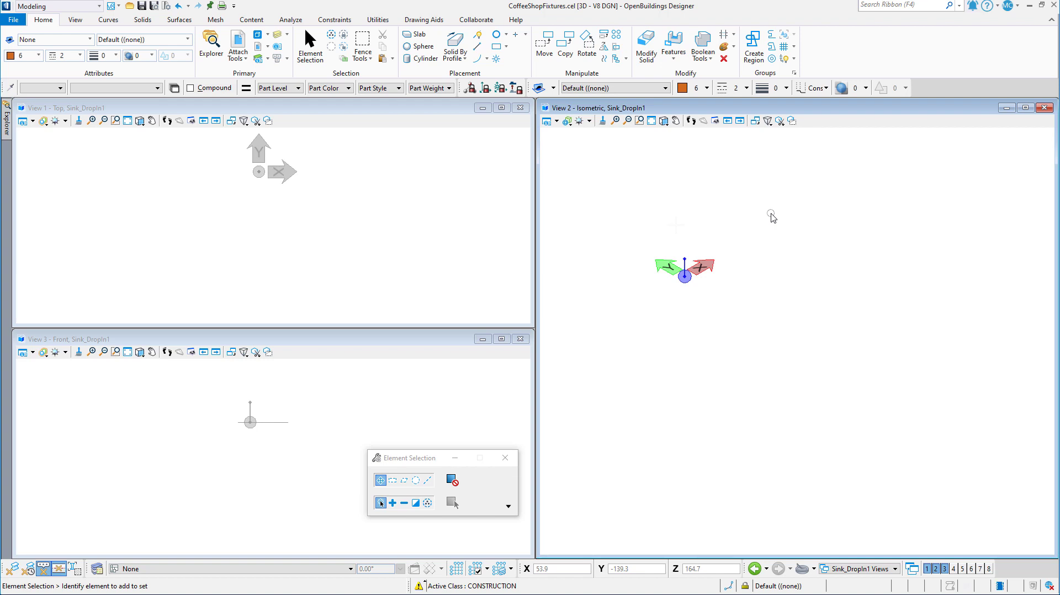
Step: Draw a single SmartLine in the isometric view from the origin, 500 long in the negative Y direction
key(space)
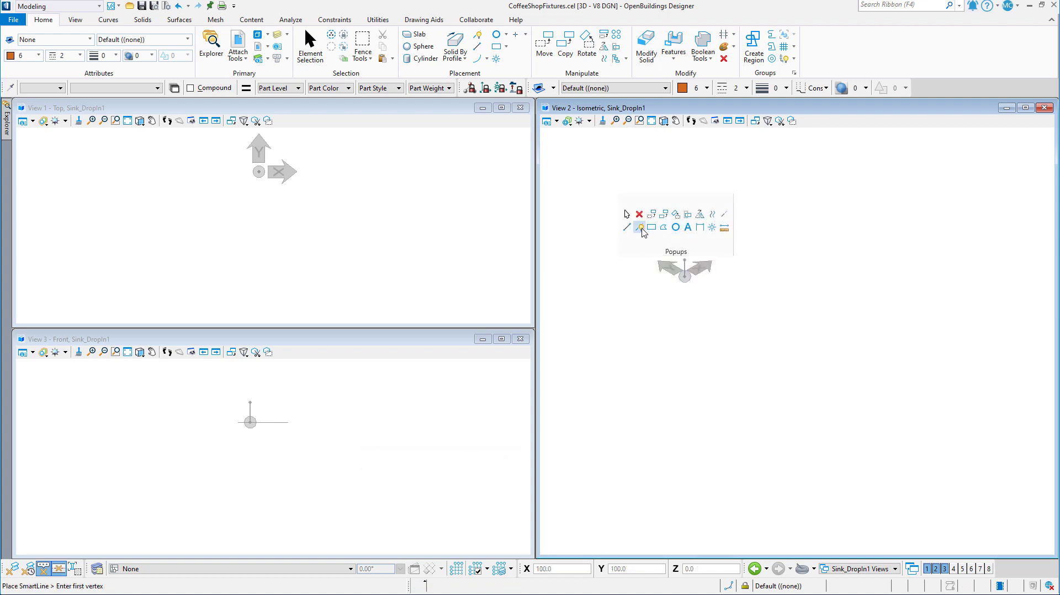
click(641, 229)
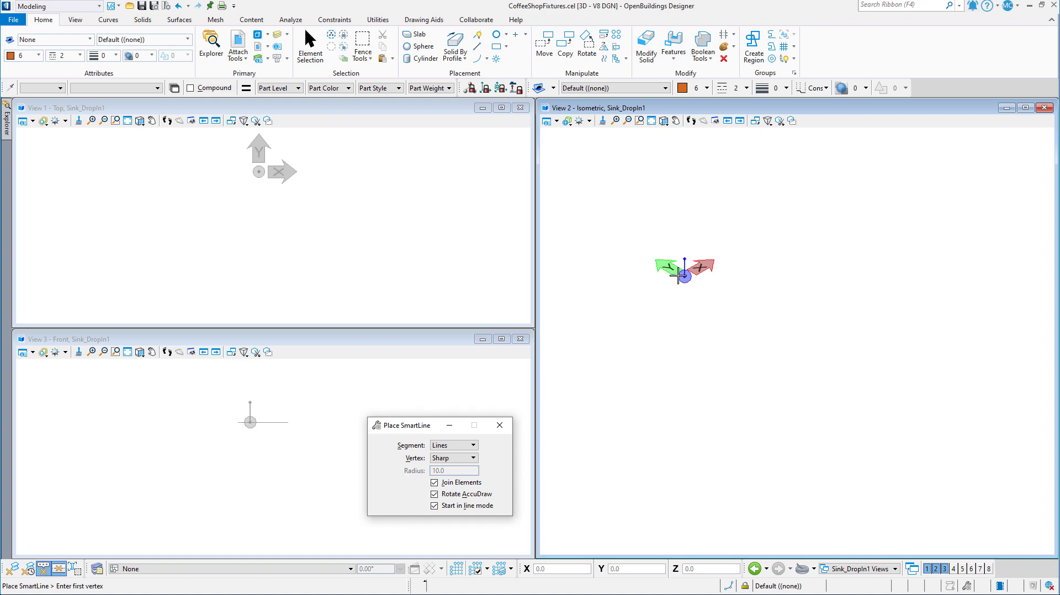
click(685, 274)
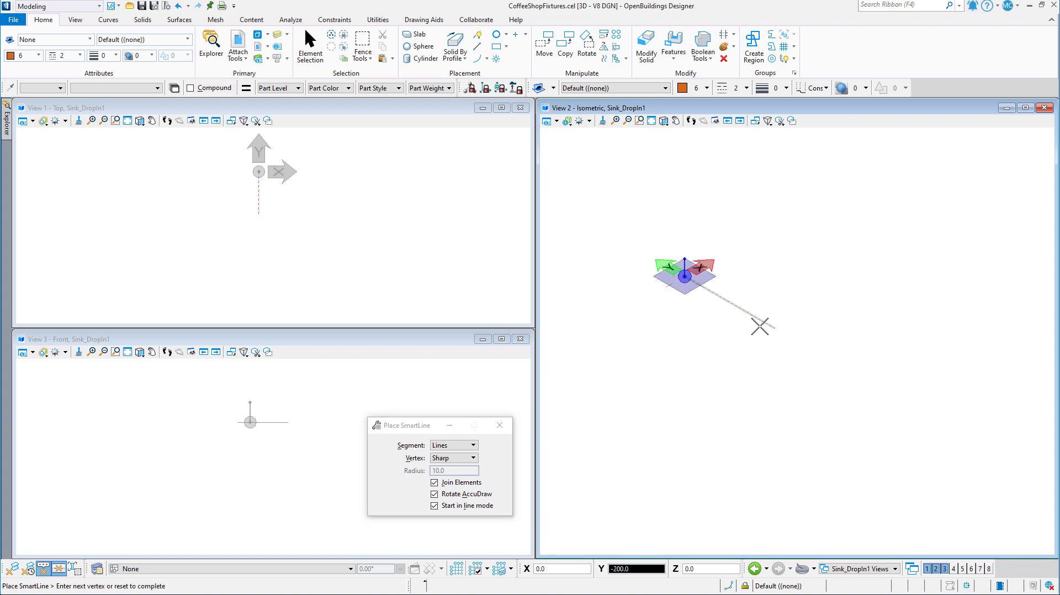
text(500)
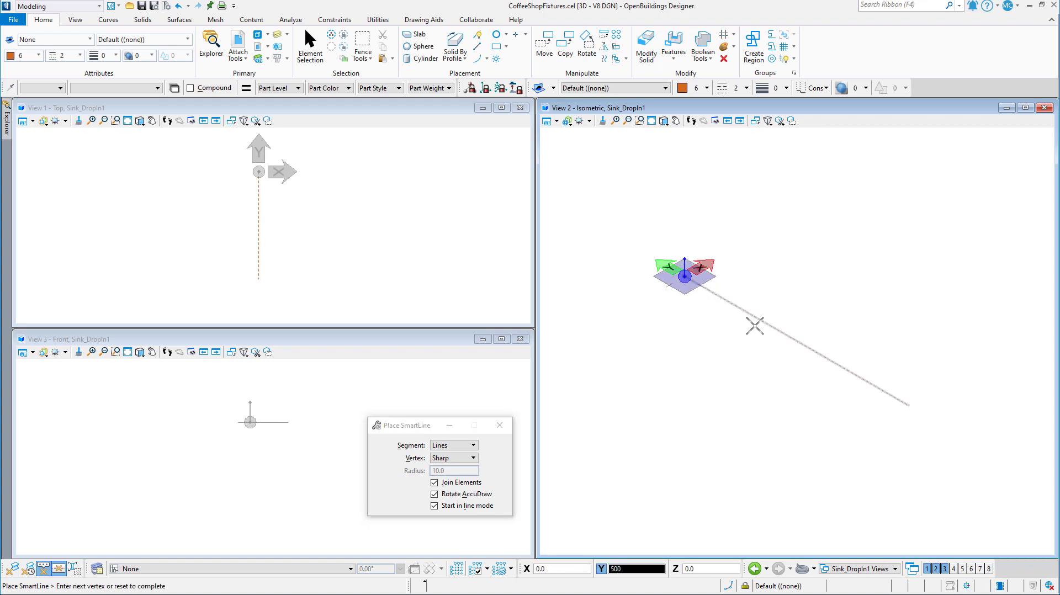
click(755, 326)
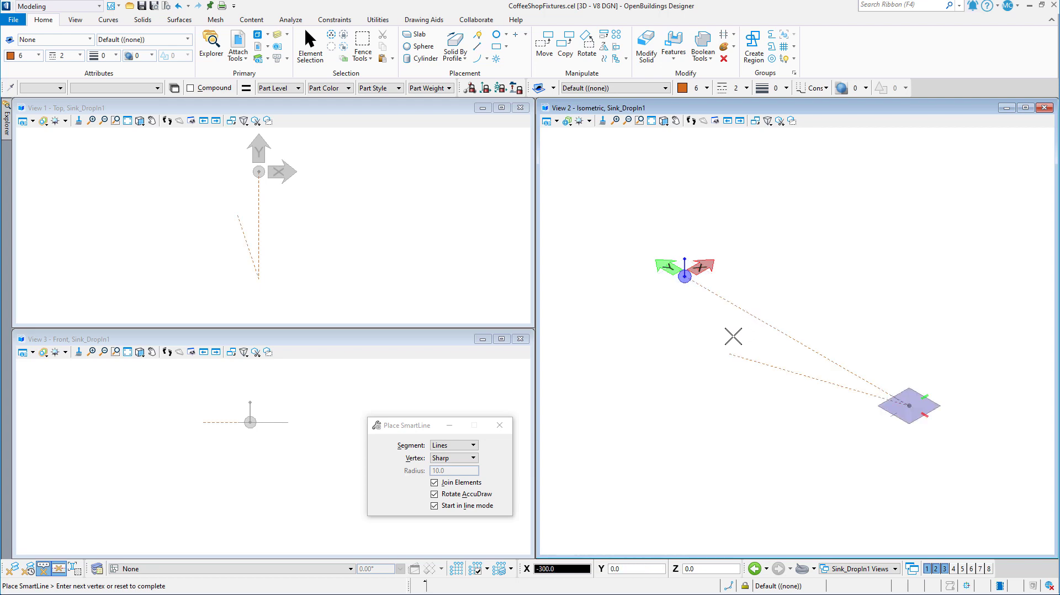
right_click(732, 339)
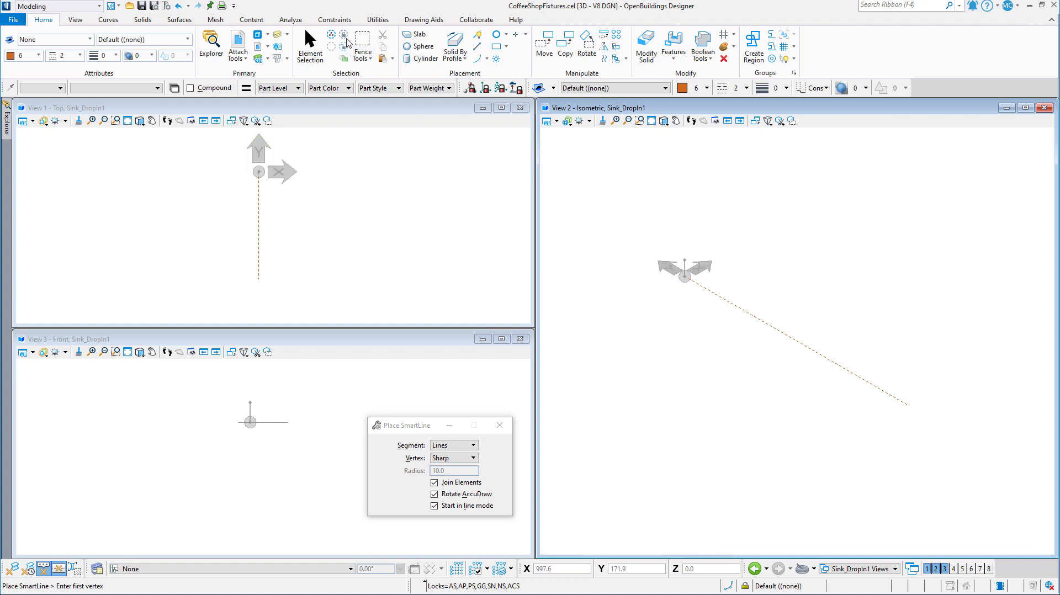
Step: Apply Fixed 2D constraints to the construction line's start point at the origin and to the line itself
click(338, 22)
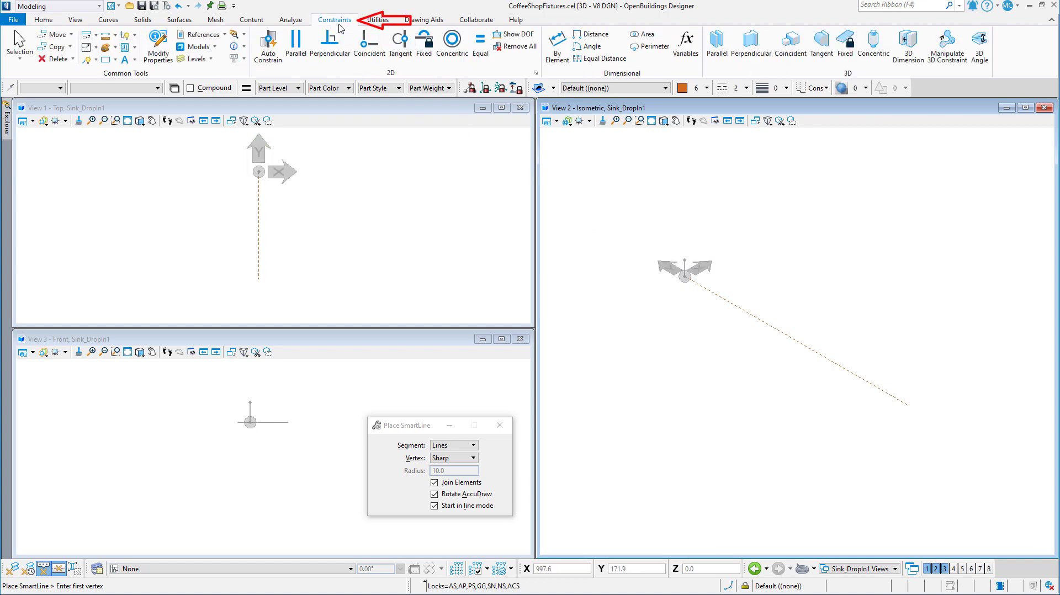
click(425, 55)
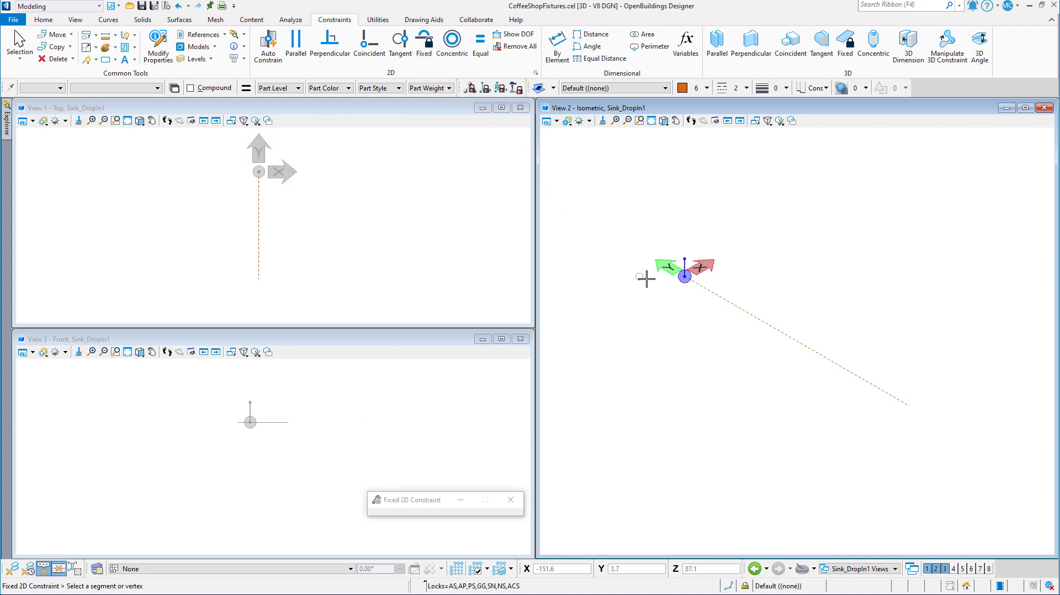
click(689, 282)
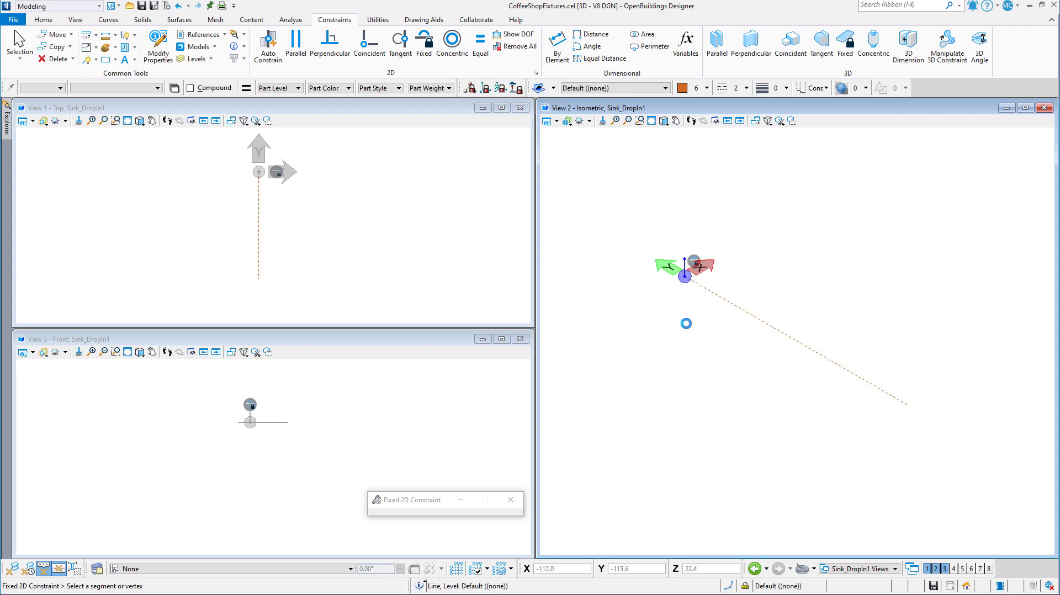
click(746, 315)
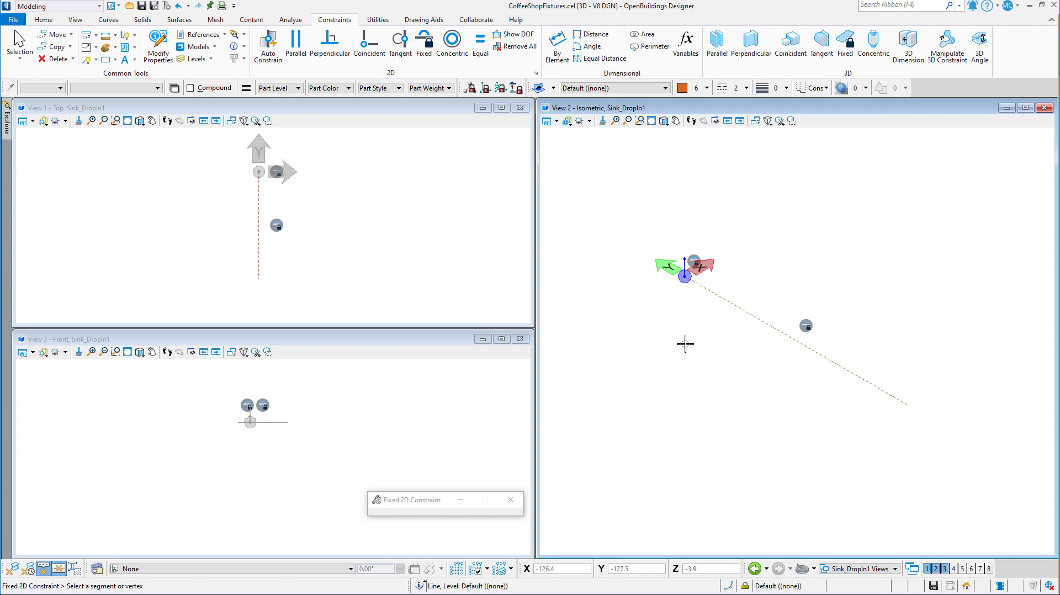
Step: Draw a second construction SmartLine parallel to the X axis, crossing the fixed line near its middle
right_click(686, 344)
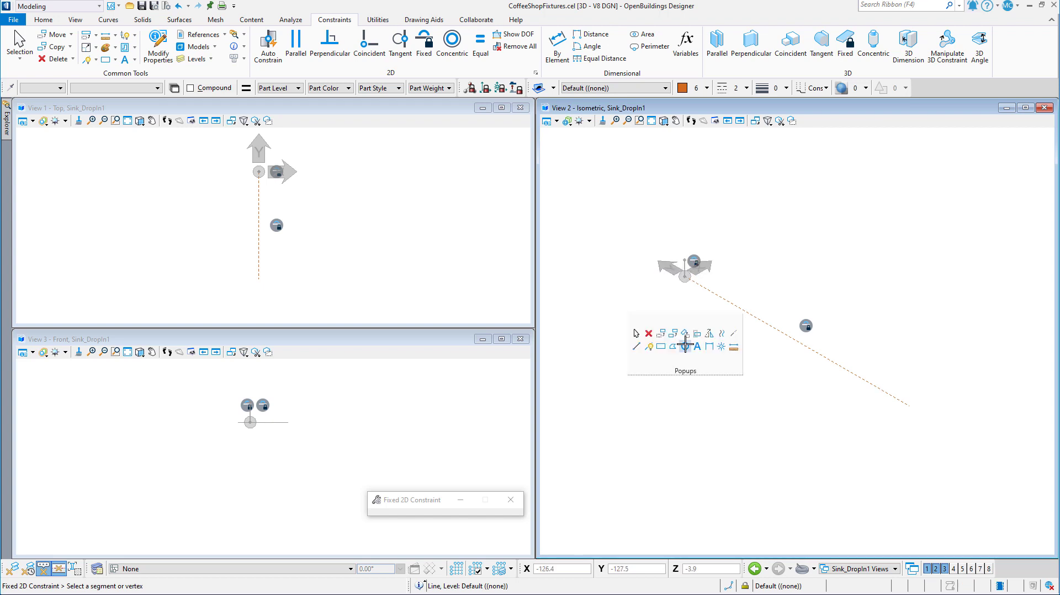
click(652, 348)
click(661, 412)
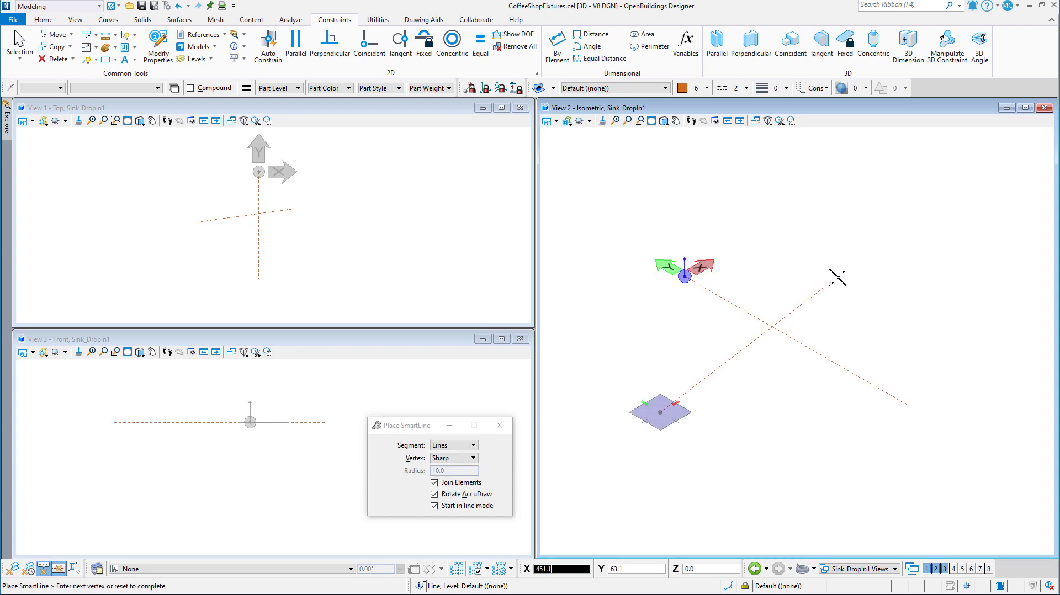
click(884, 283)
right_click(890, 314)
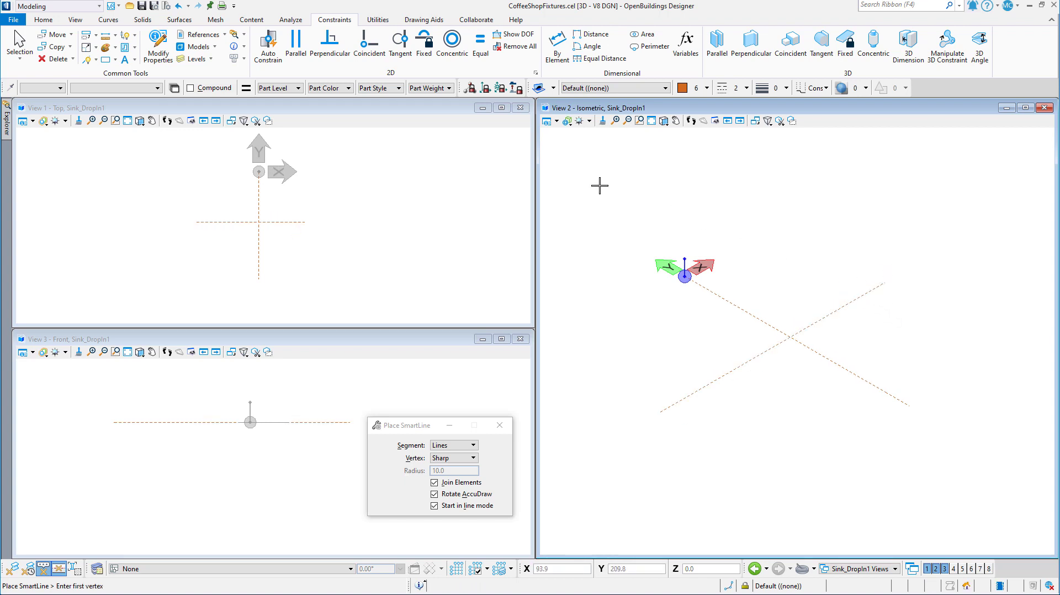
Step: Apply a Coincident 2D constraint between the fixed line and the midpoint of the crossing line
click(370, 44)
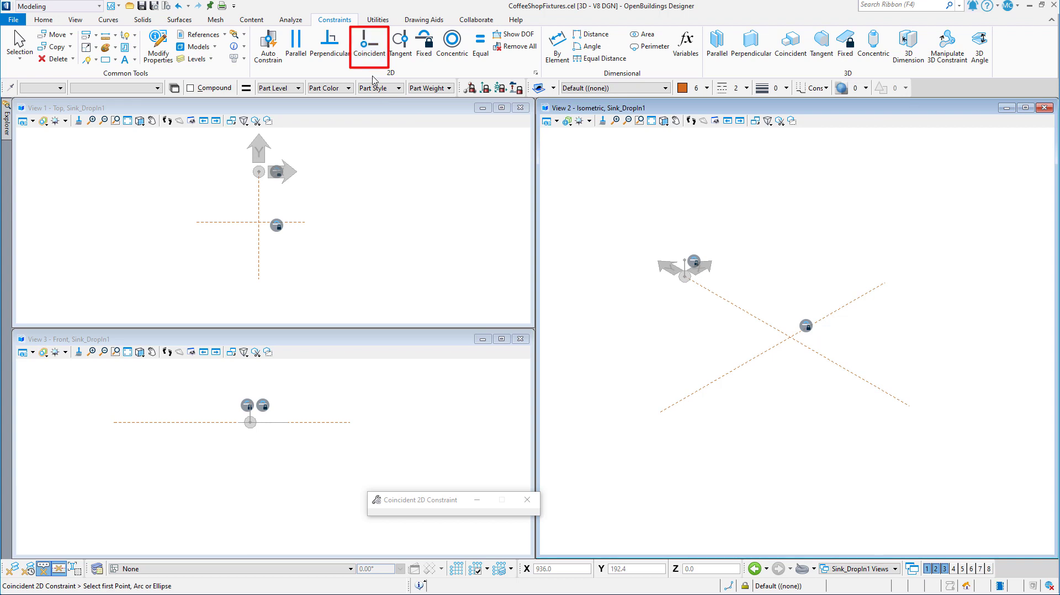
click(735, 308)
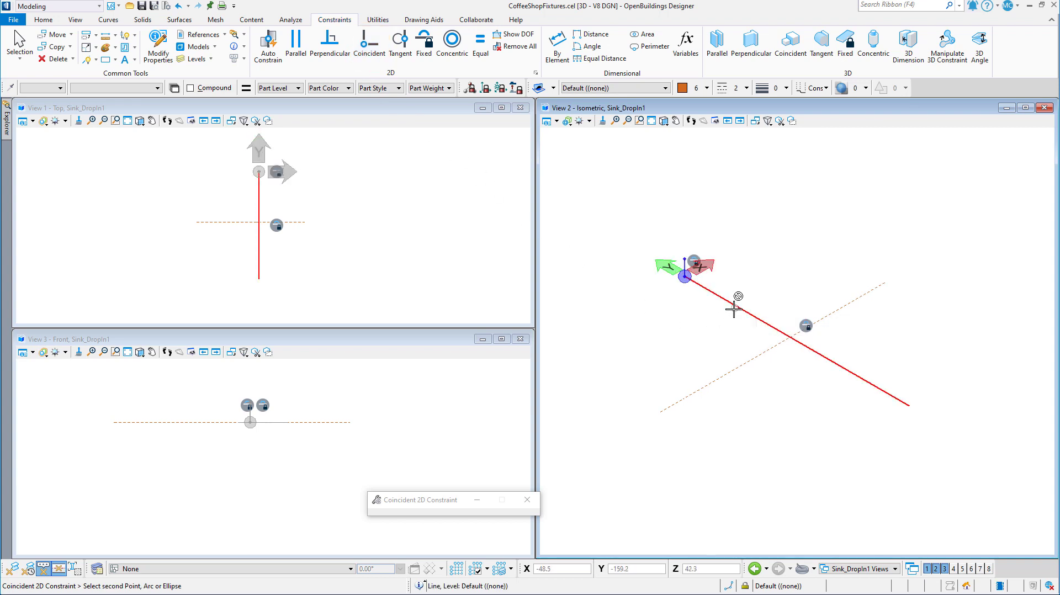
click(770, 349)
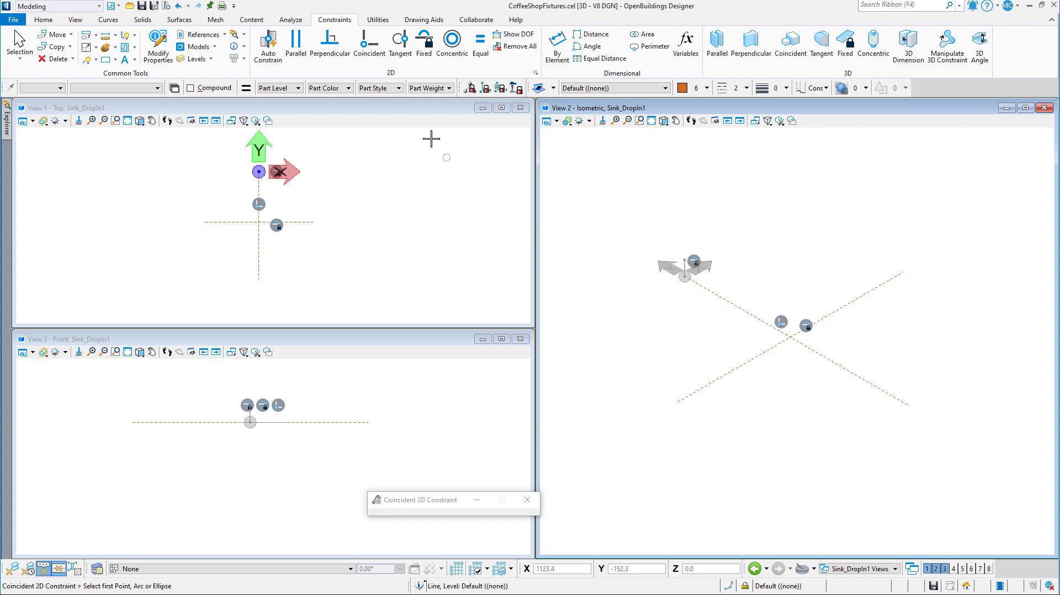
Step: Constrain the crossing line perpendicular to the fixed construction line with a 2D constraint
click(330, 55)
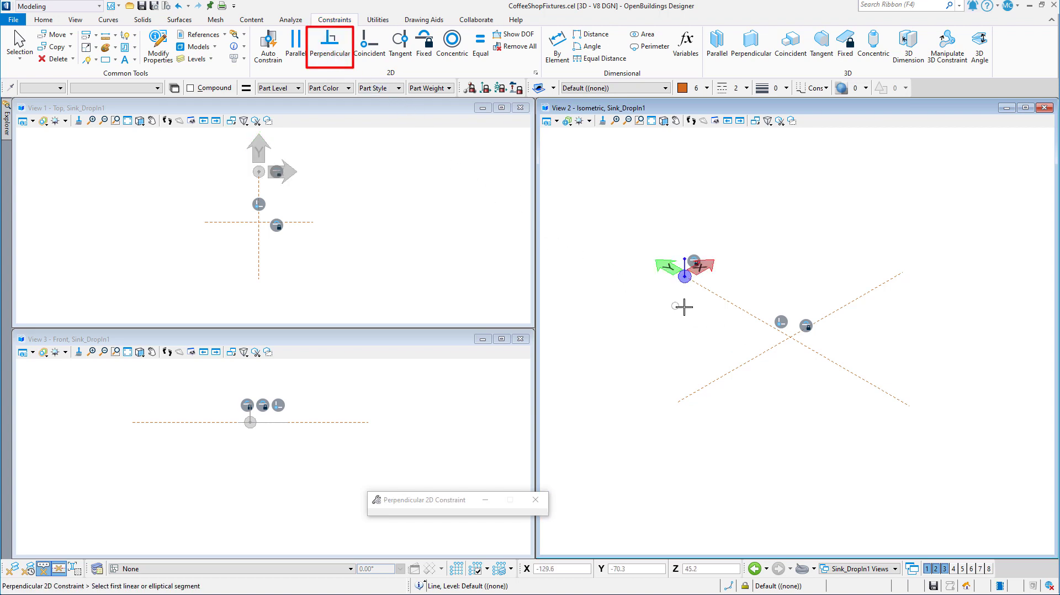
click(741, 312)
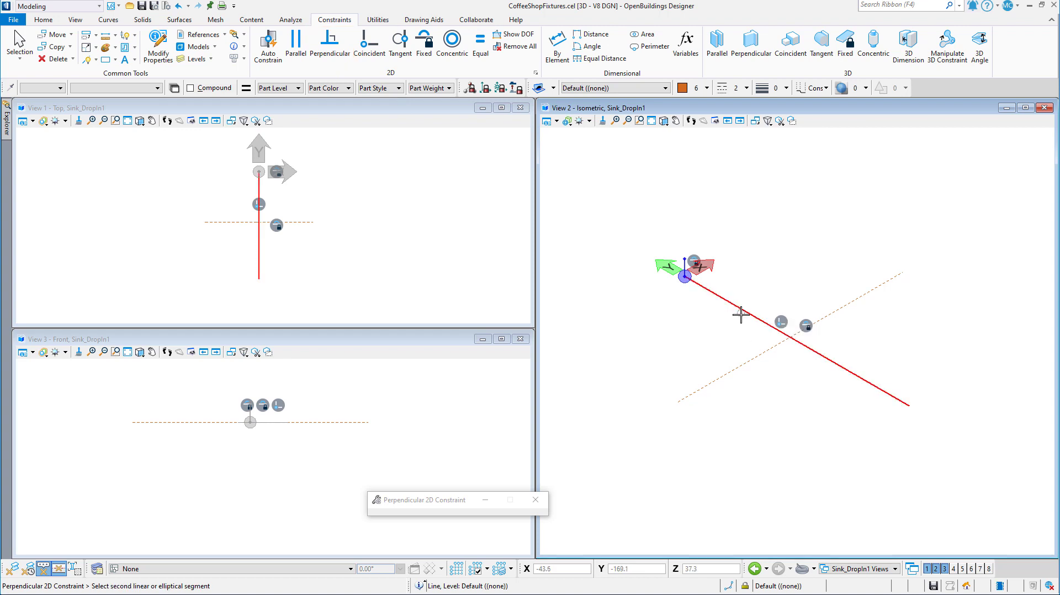
click(732, 368)
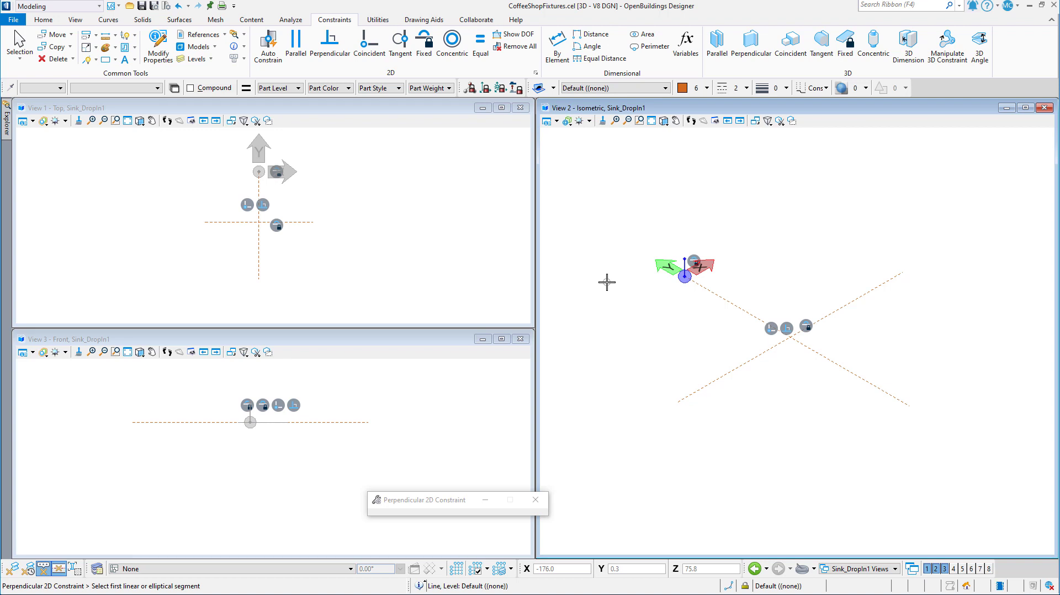
Step: Set the active part to Food Service Equipment 2D in the Specialty_Retail family and the element class to Primary
click(61, 88)
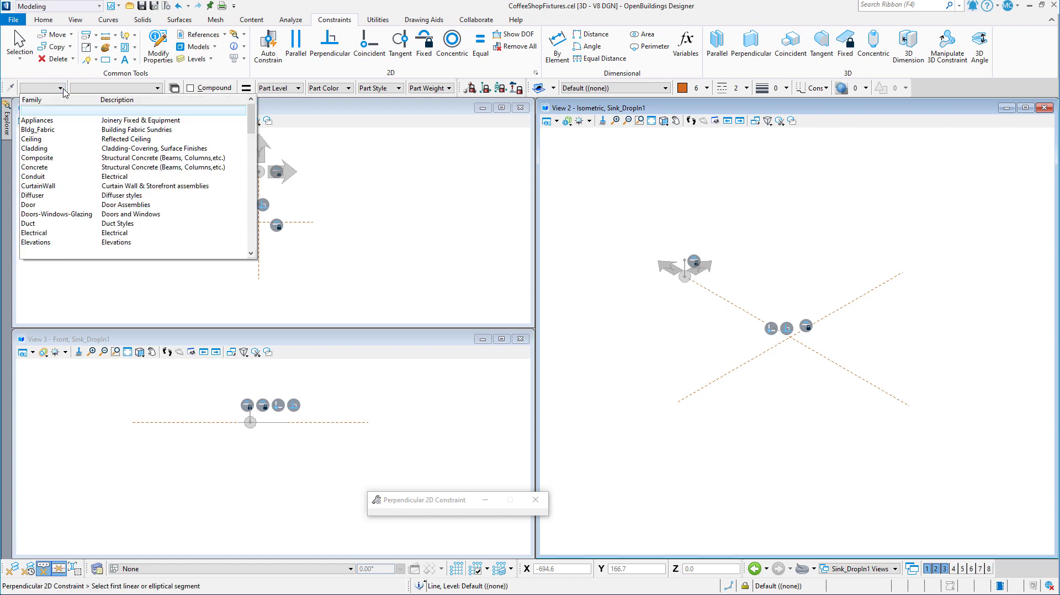
scroll(78, 144, down, 5)
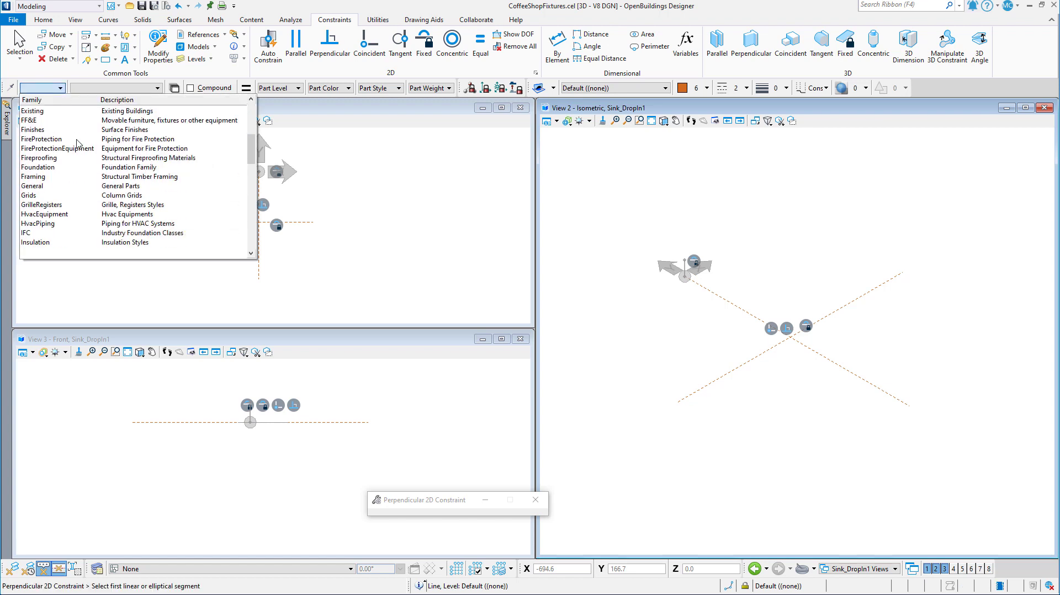
scroll(78, 143, down, 10)
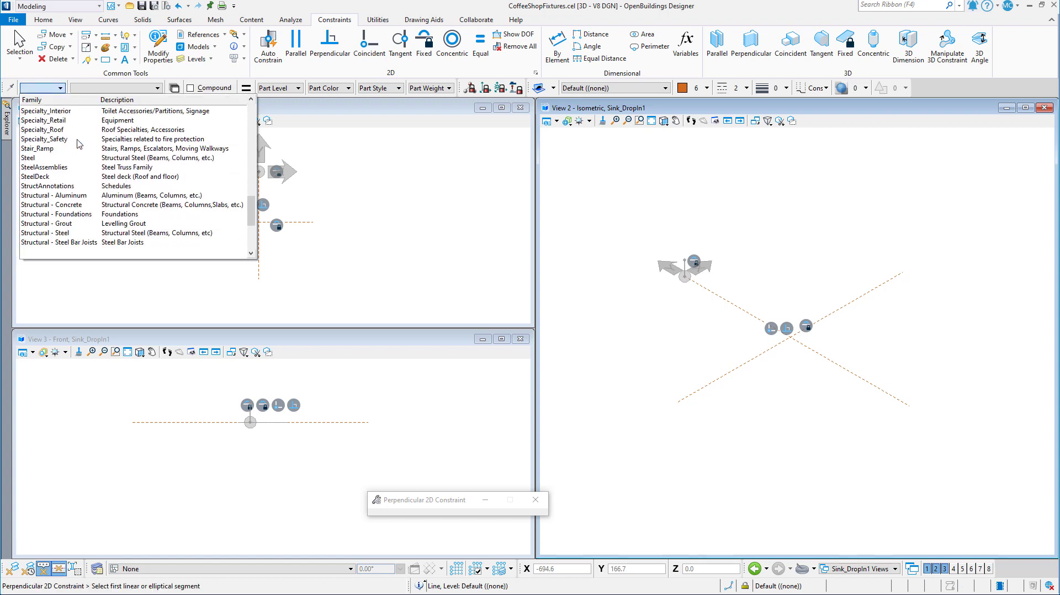
click(83, 120)
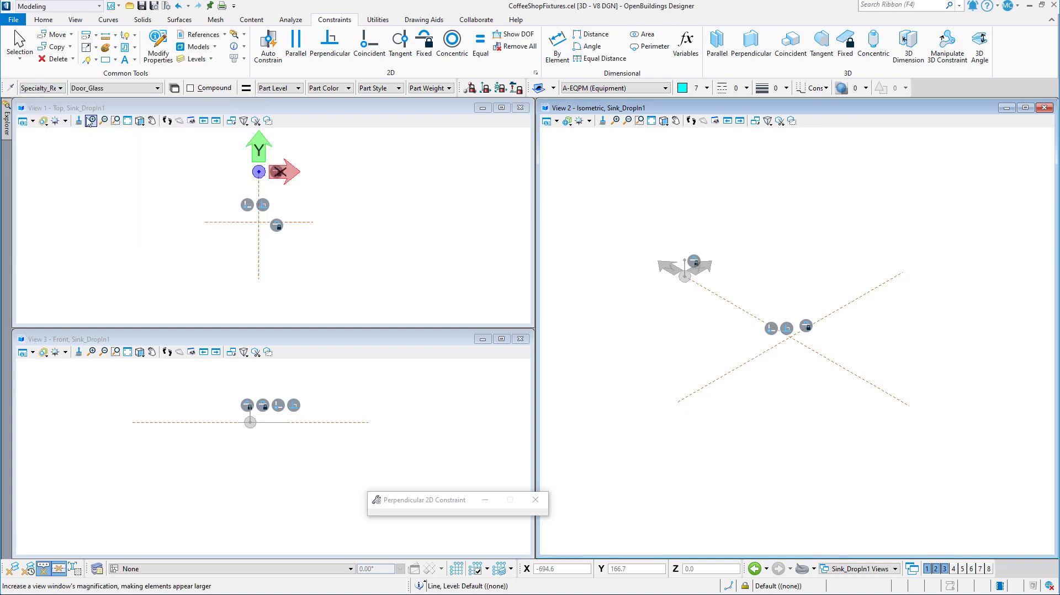
click(112, 88)
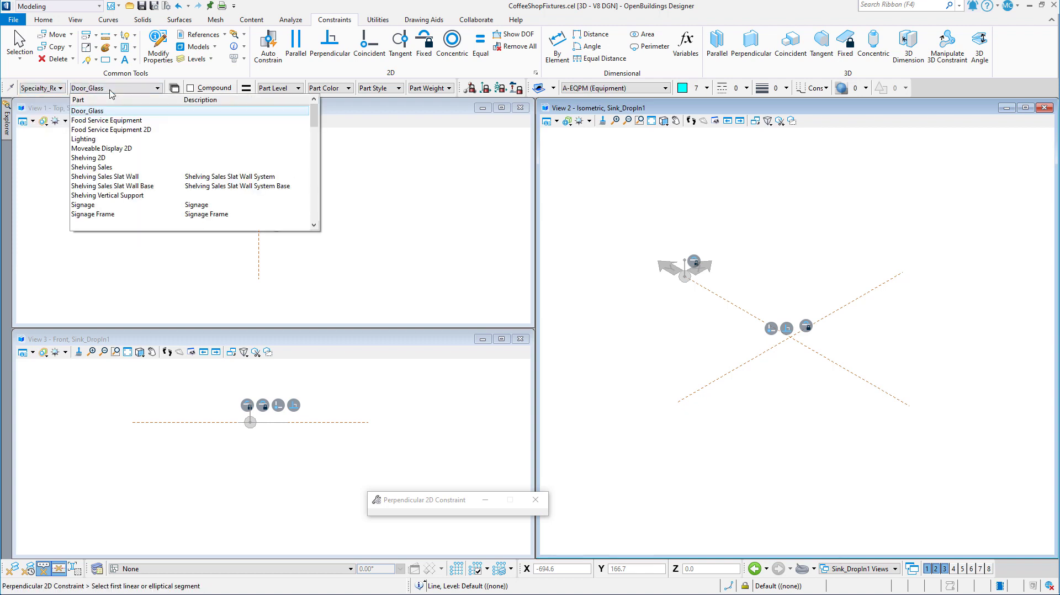
click(126, 130)
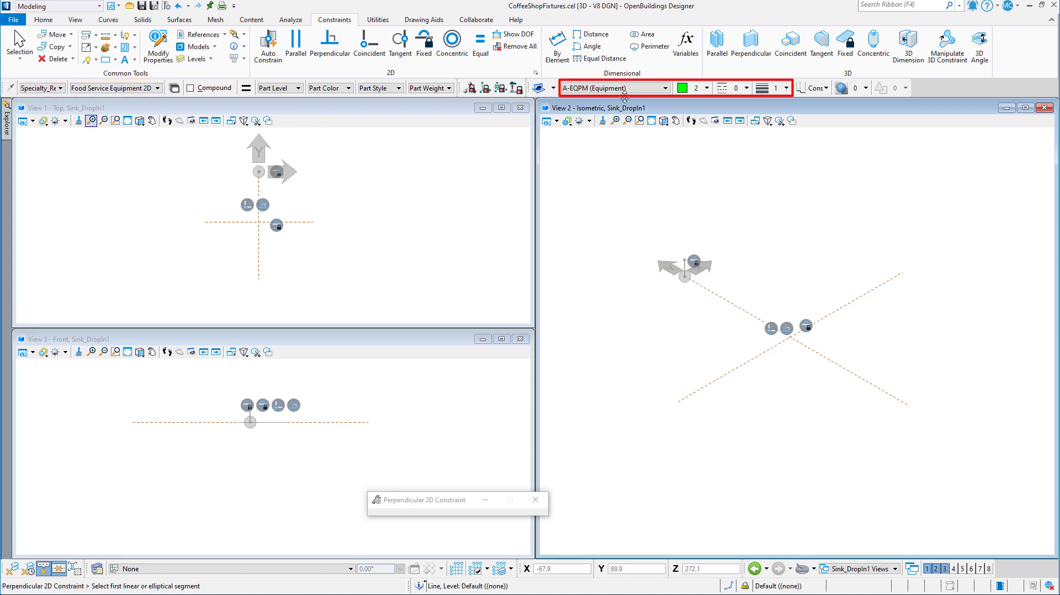
click(817, 93)
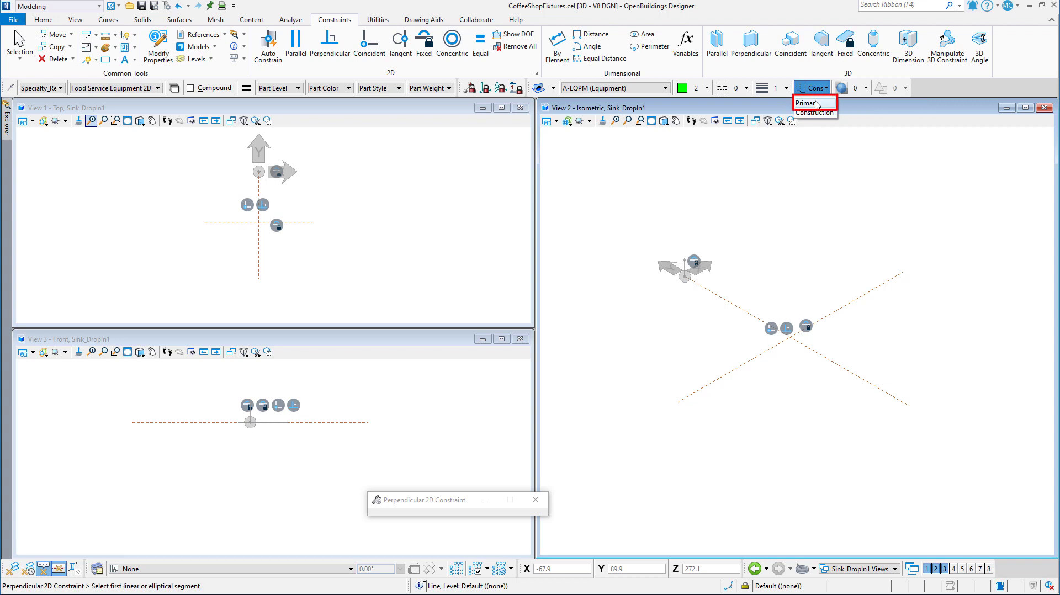
click(817, 105)
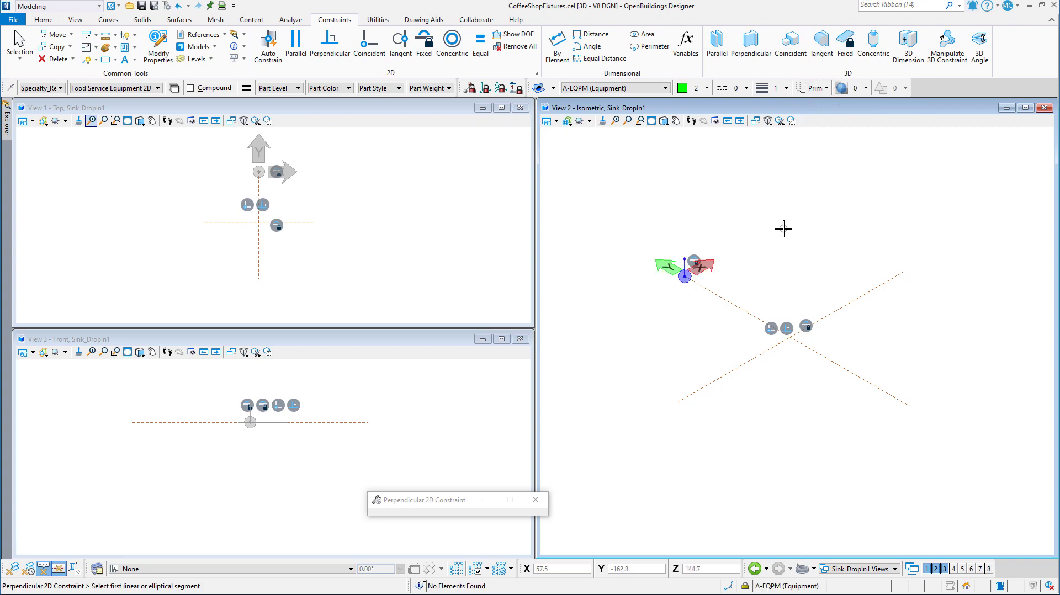
Step: Place an orthogonal solid block with no fill around the crossing construction lines, its back edge near the origin
key(space)
click(760, 233)
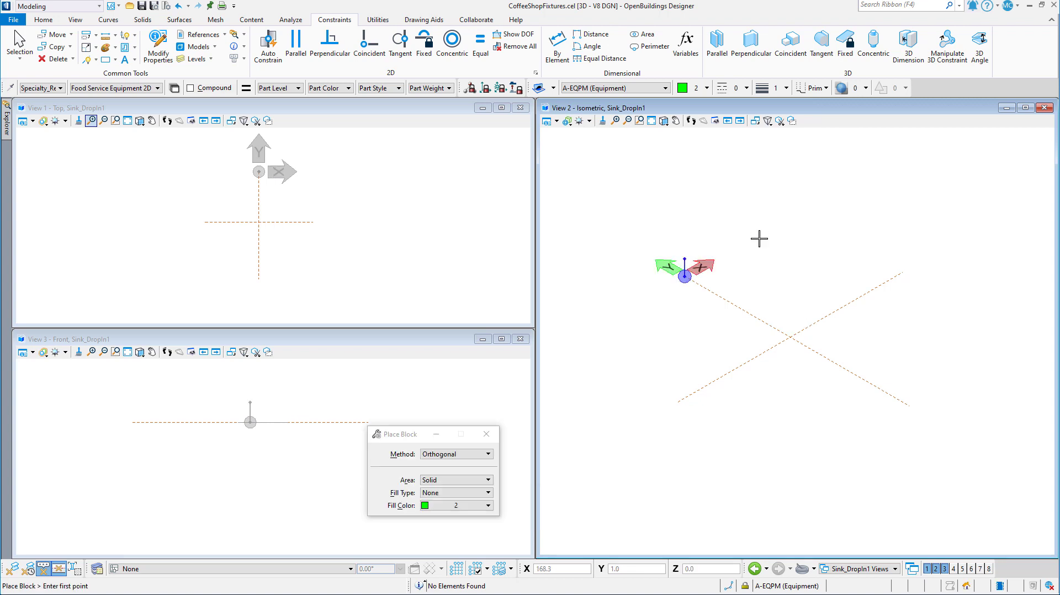
click(602, 337)
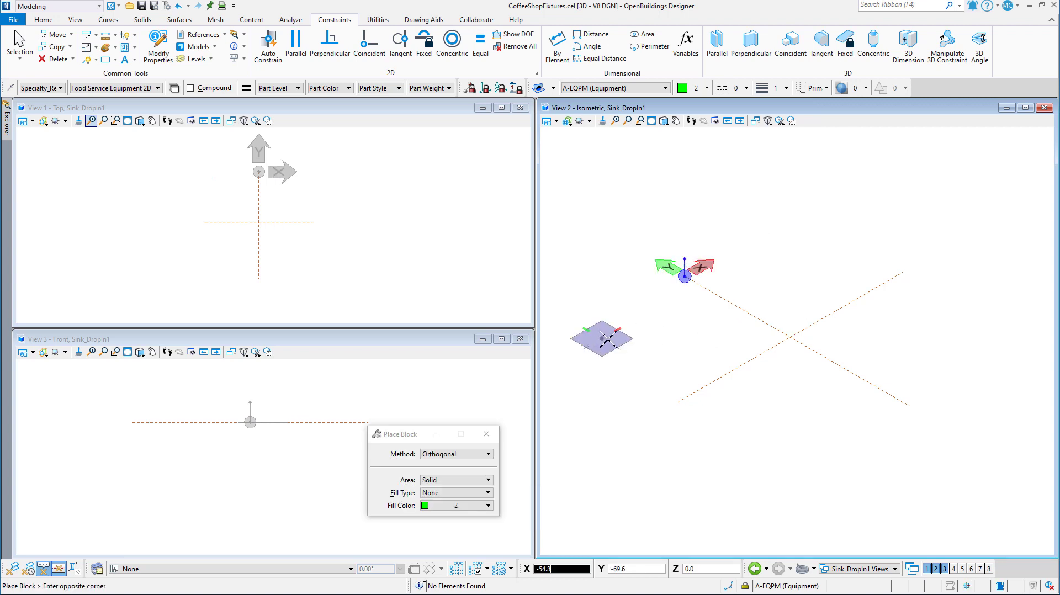
click(968, 327)
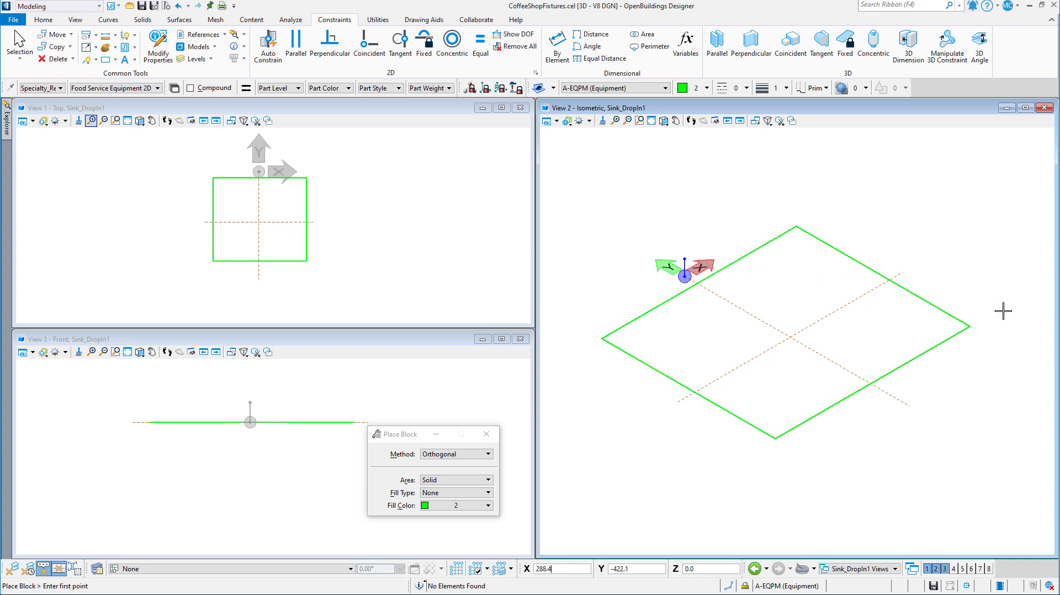
Step: Apply Auto 2D Constrain to the rectangle and accept the resulting parallel and perpendicular constraints
click(269, 47)
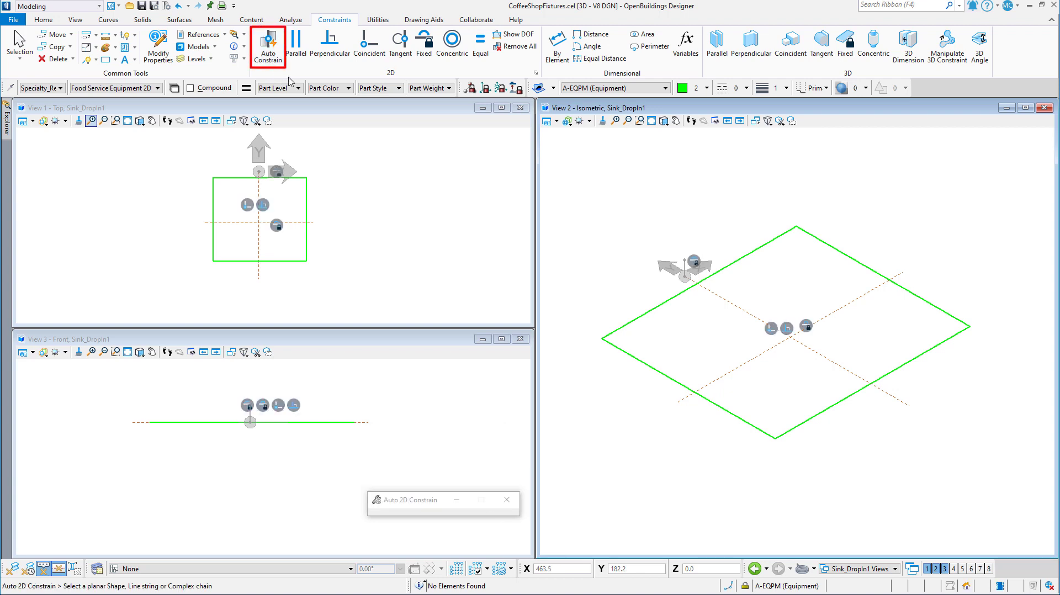
click(650, 310)
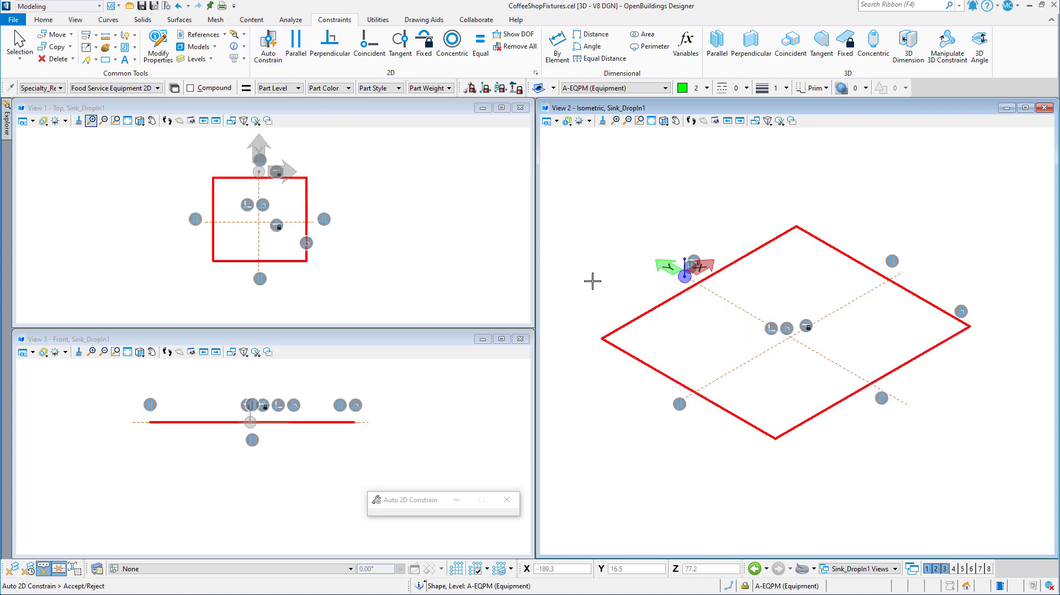
click(594, 280)
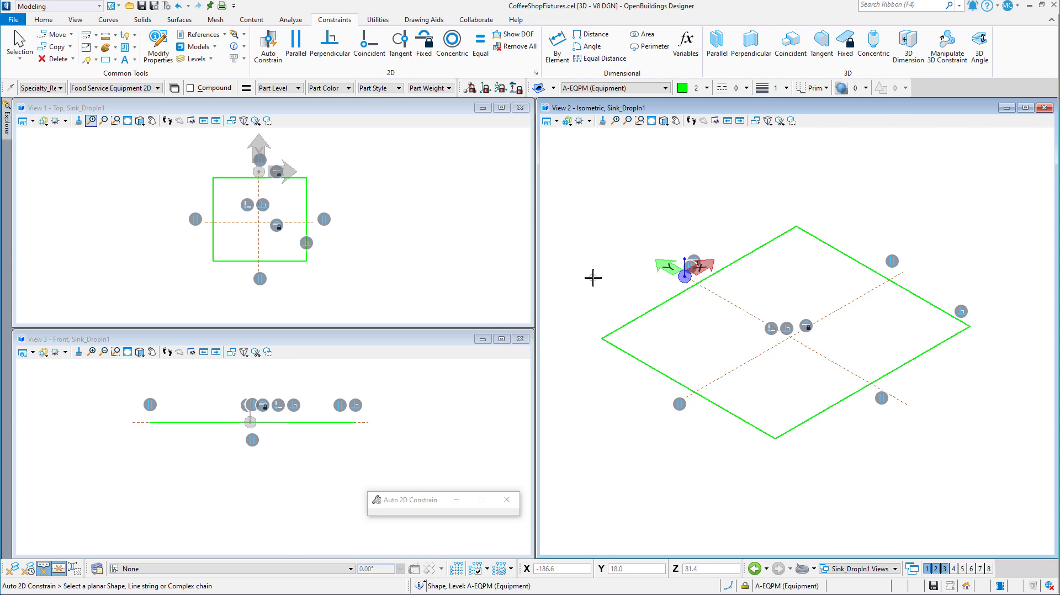
Step: Apply a Coincident 2D constraint between the fixed line's start point at the origin and the midpoint of the rectangle's back edge
click(374, 60)
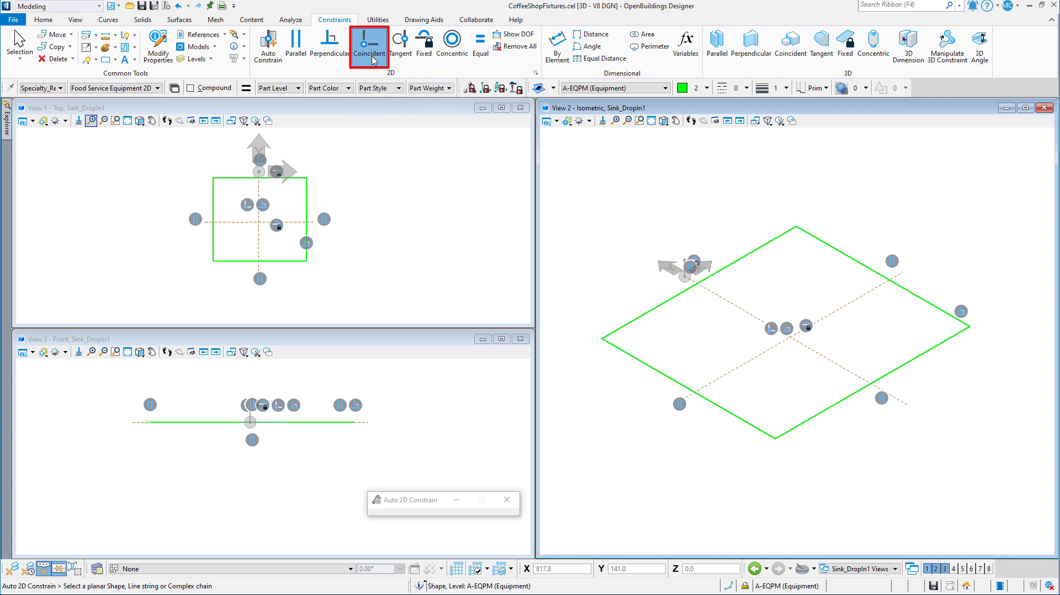
click(685, 277)
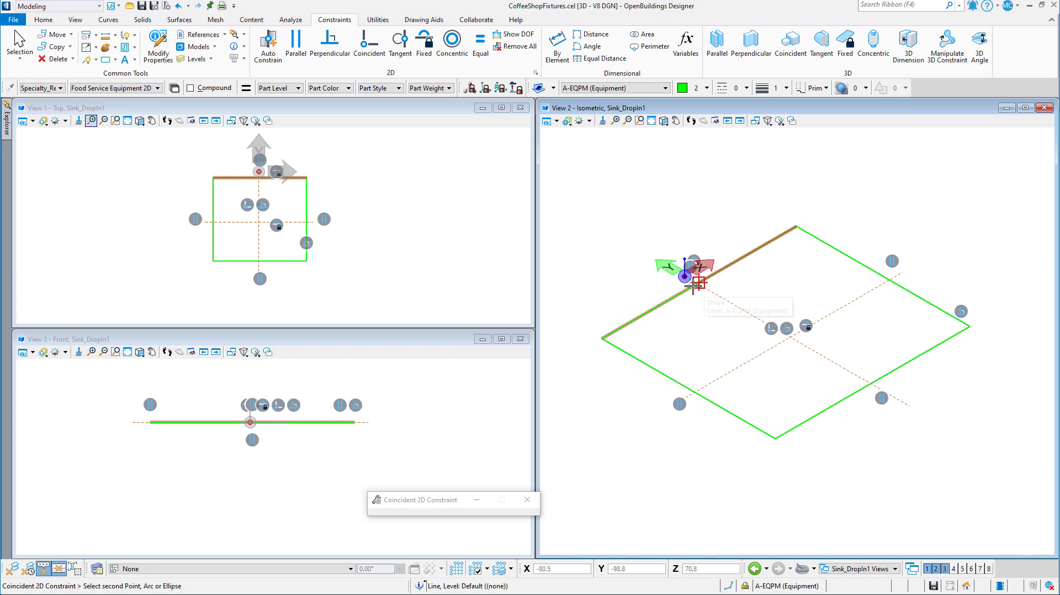
click(692, 280)
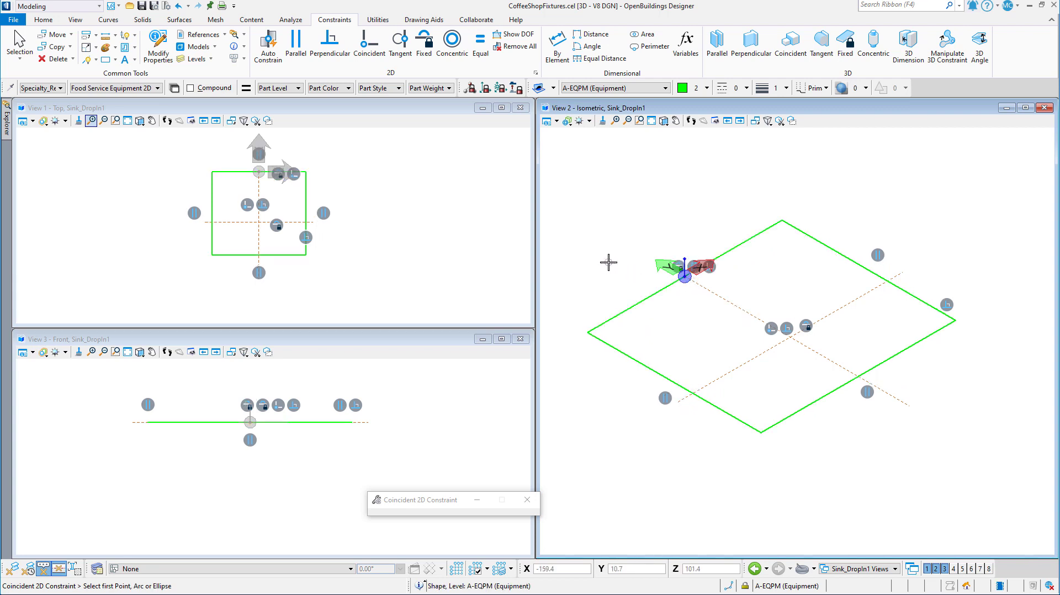
Step: Constrain the rectangle's back edge perpendicular to the fixed construction line with a 2D constraint
click(334, 59)
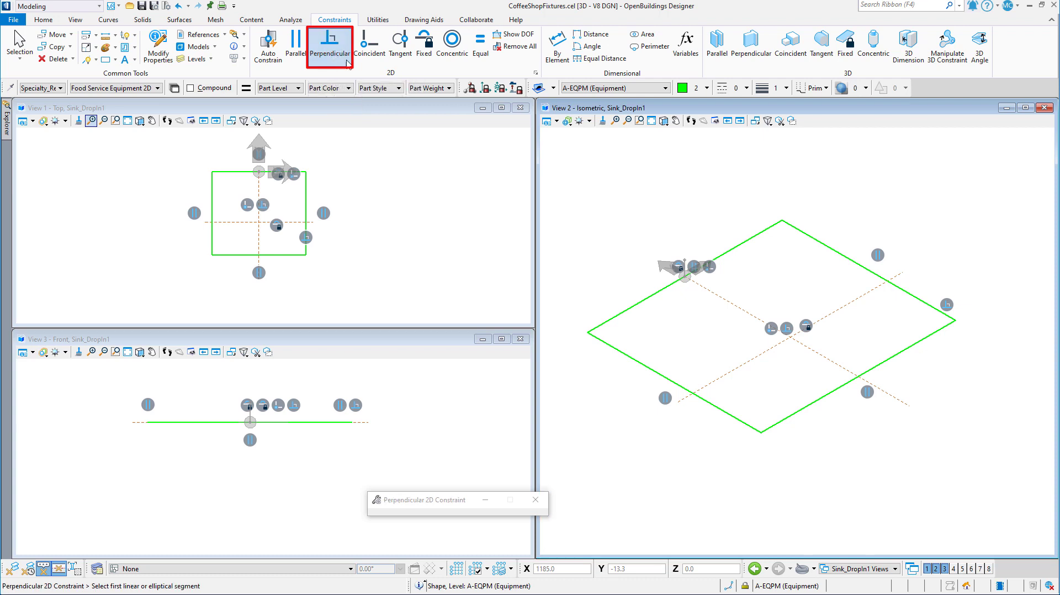
click(736, 304)
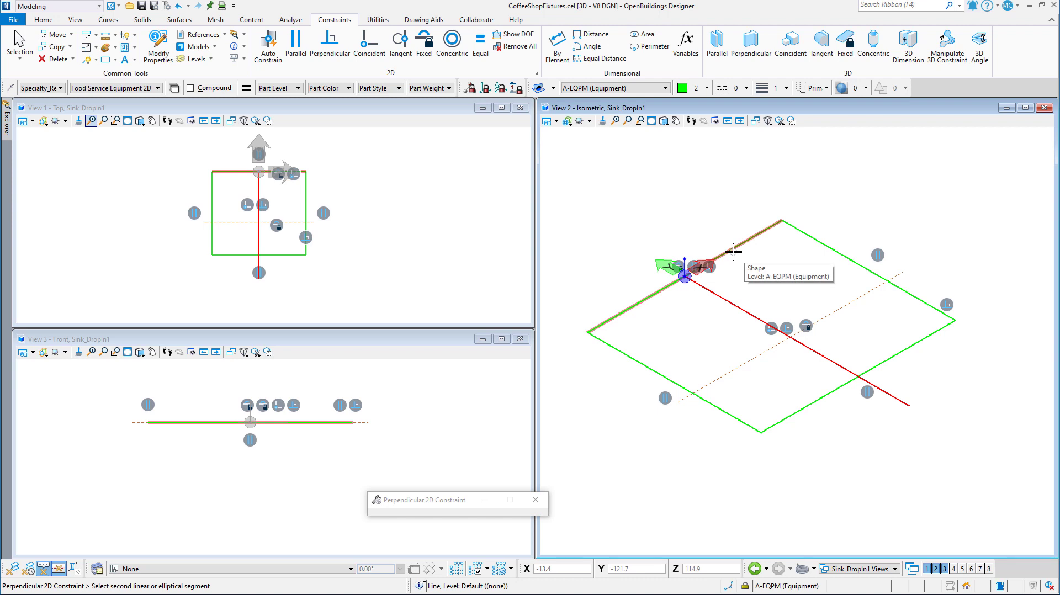
click(733, 252)
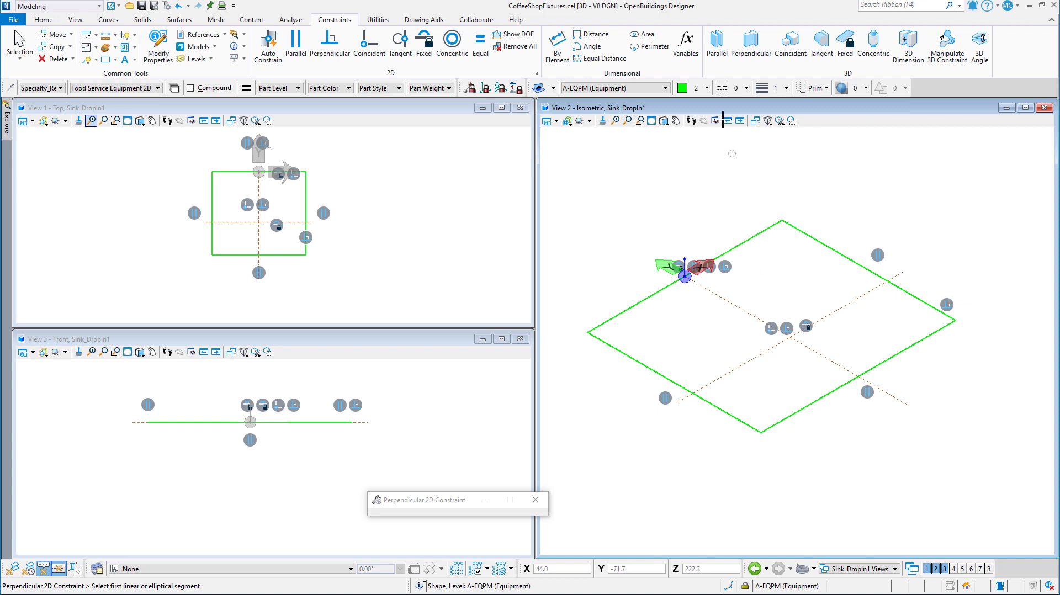
Step: Open the Variables dialog and dock it beside the views
click(687, 47)
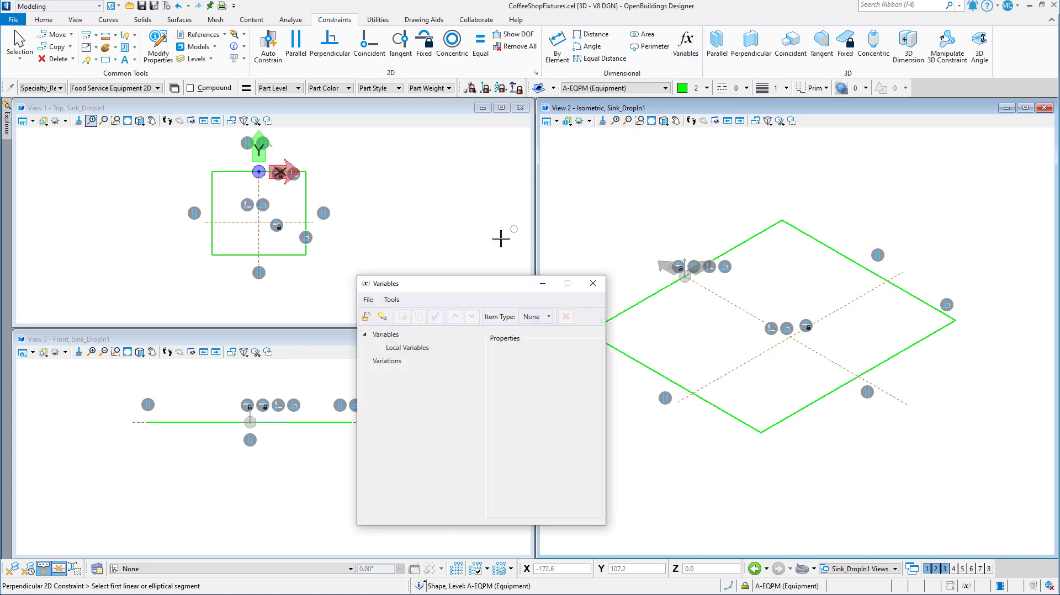
mouse_move(471, 283)
mouse_down()
mouse_move(169, 296)
mouse_move(28, 333)
mouse_up()
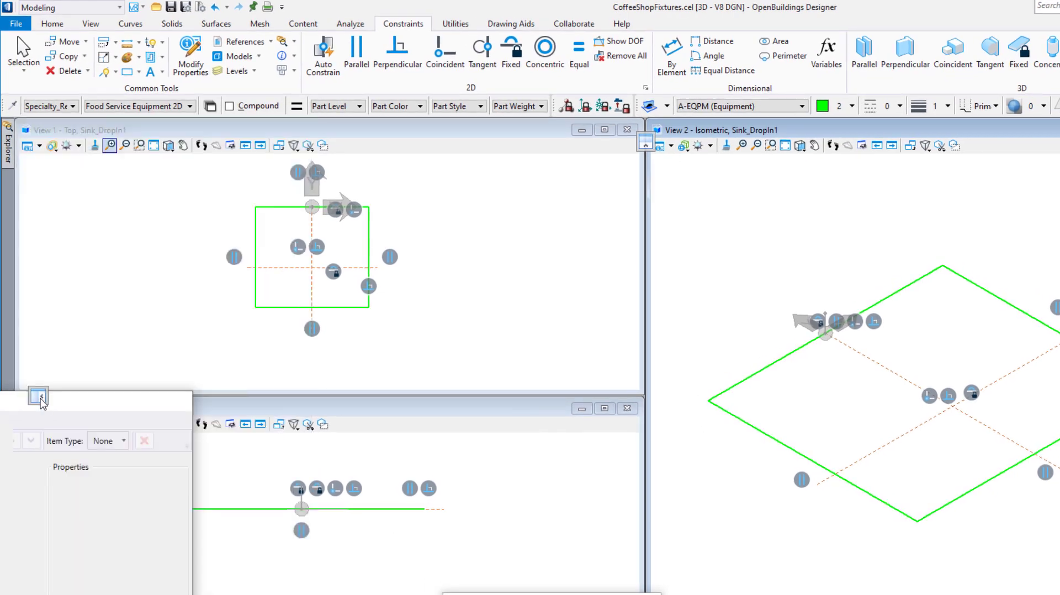
drag(40, 399, 41, 398)
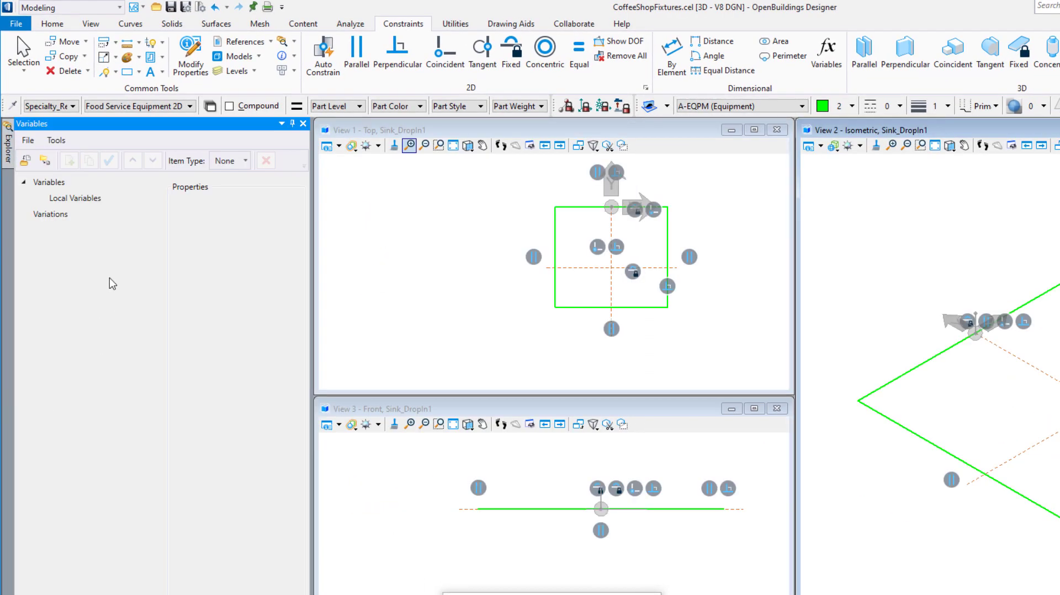
Step: Create a local variable named TotalLR and keep its type as Distance
click(75, 202)
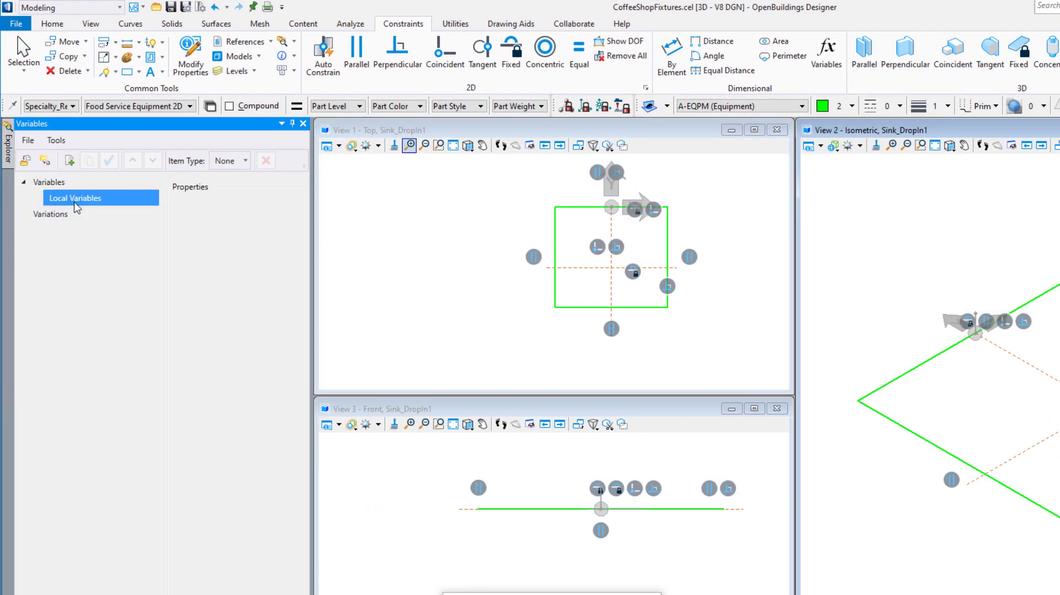
click(69, 161)
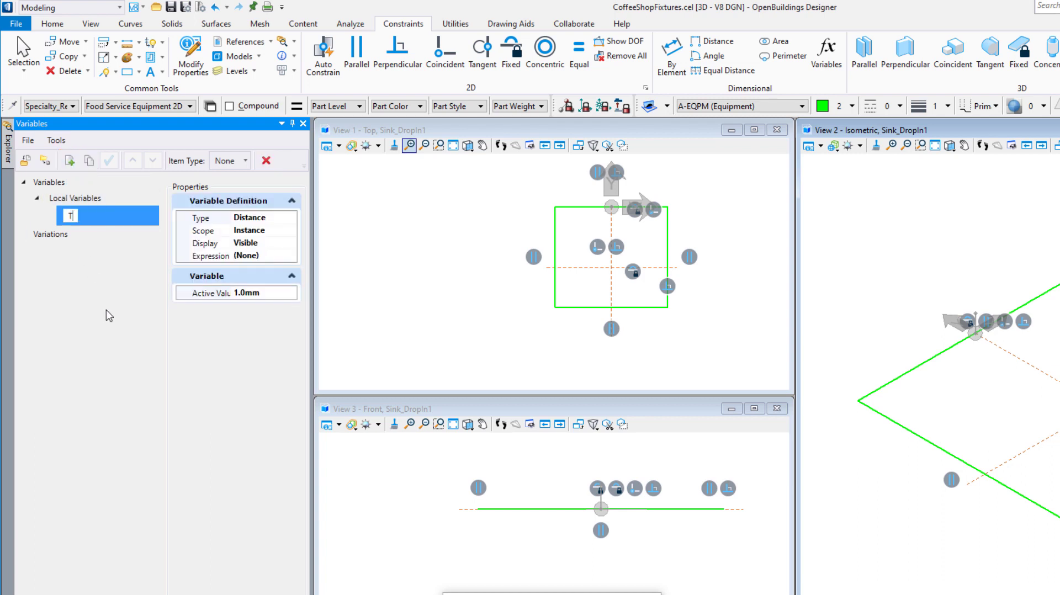
text(TotalLR)
key(Return)
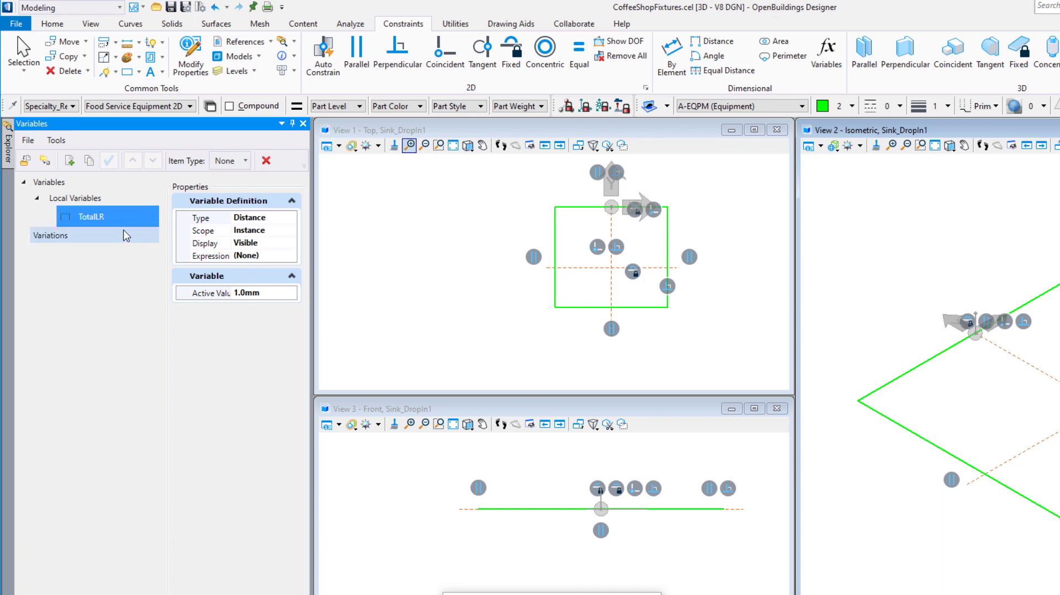
click(280, 219)
click(290, 219)
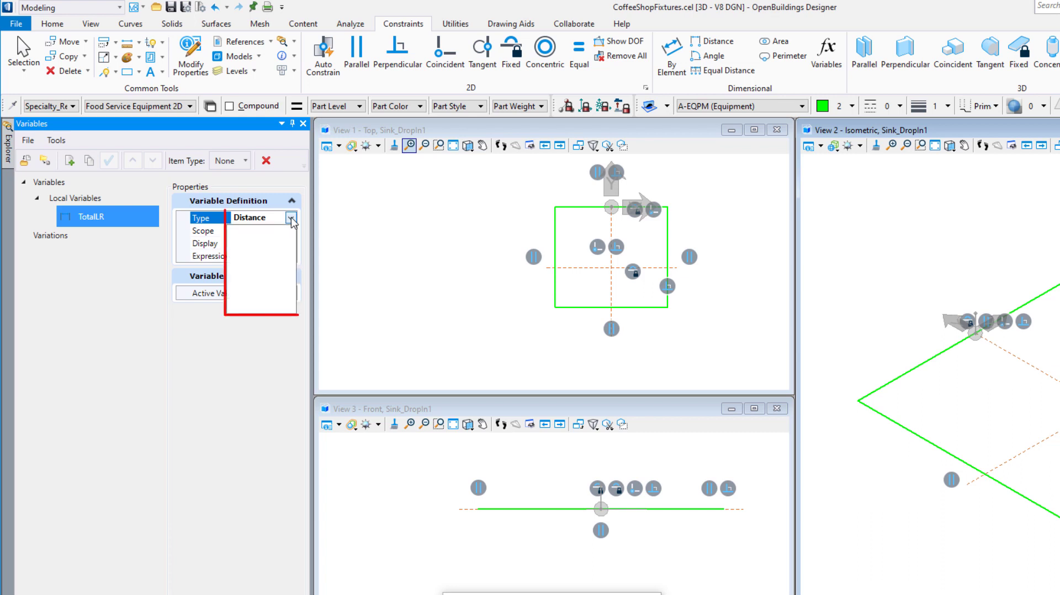
click(272, 217)
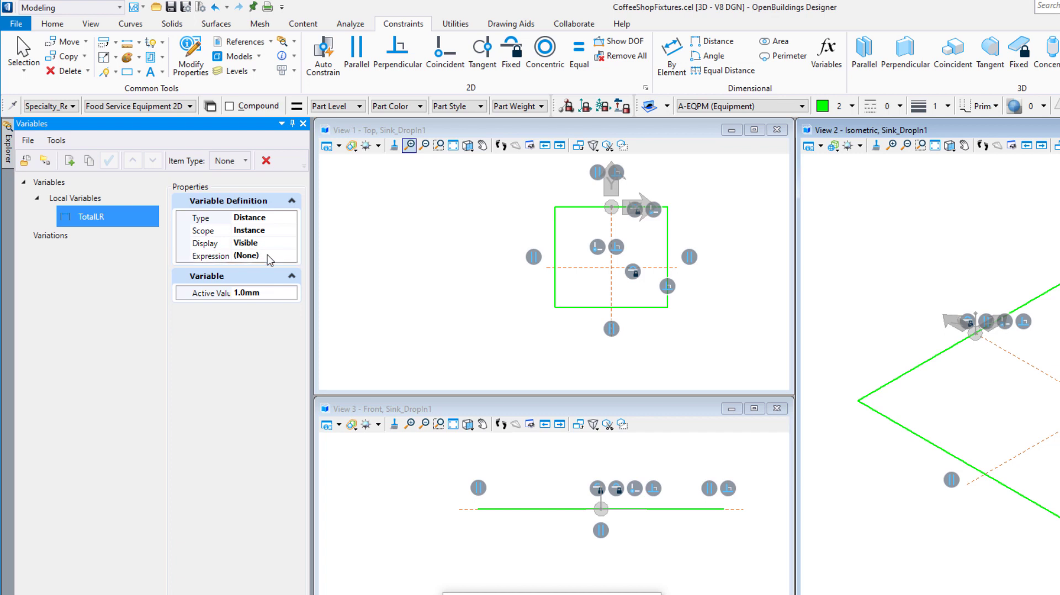
Step: Set the active value of the TotalLR variable to 600 mm
drag(227, 293, 248, 295)
click(271, 293)
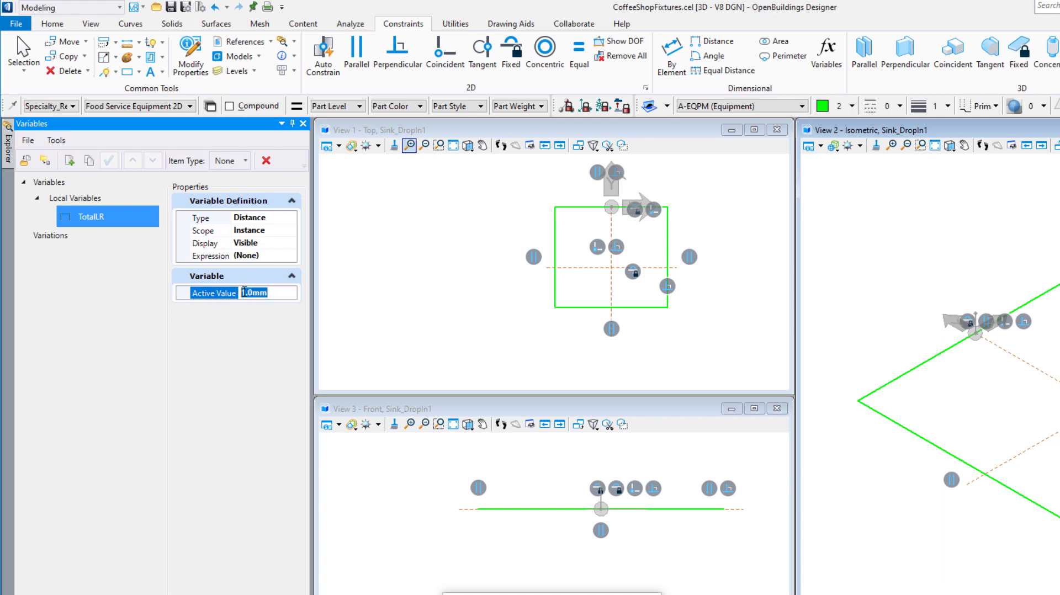
text(600)
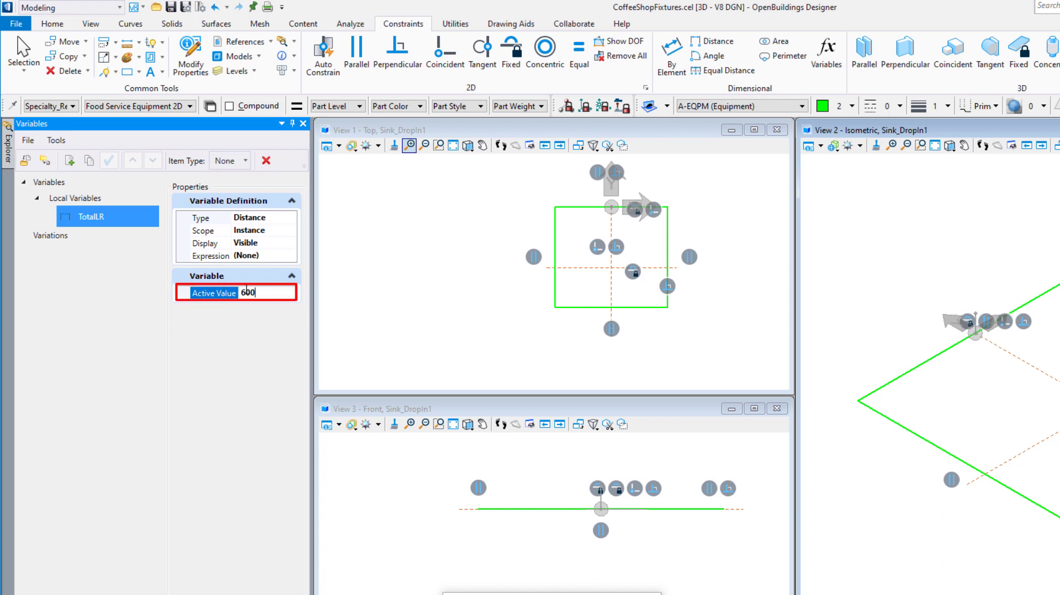
key(Return)
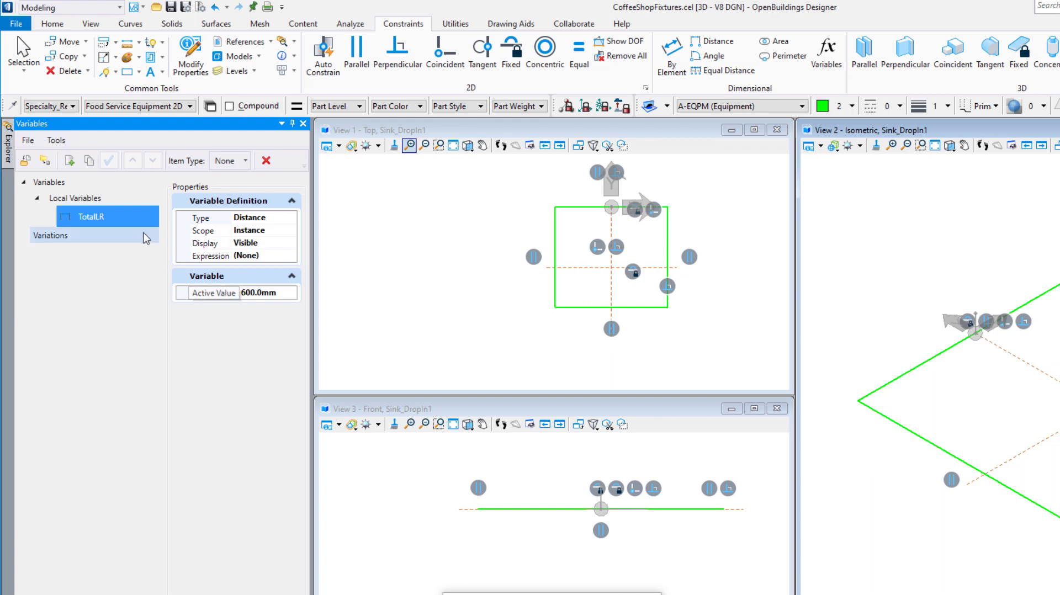
Step: Duplicate the TotalLR variable and rename the copy TotalFB
click(91, 164)
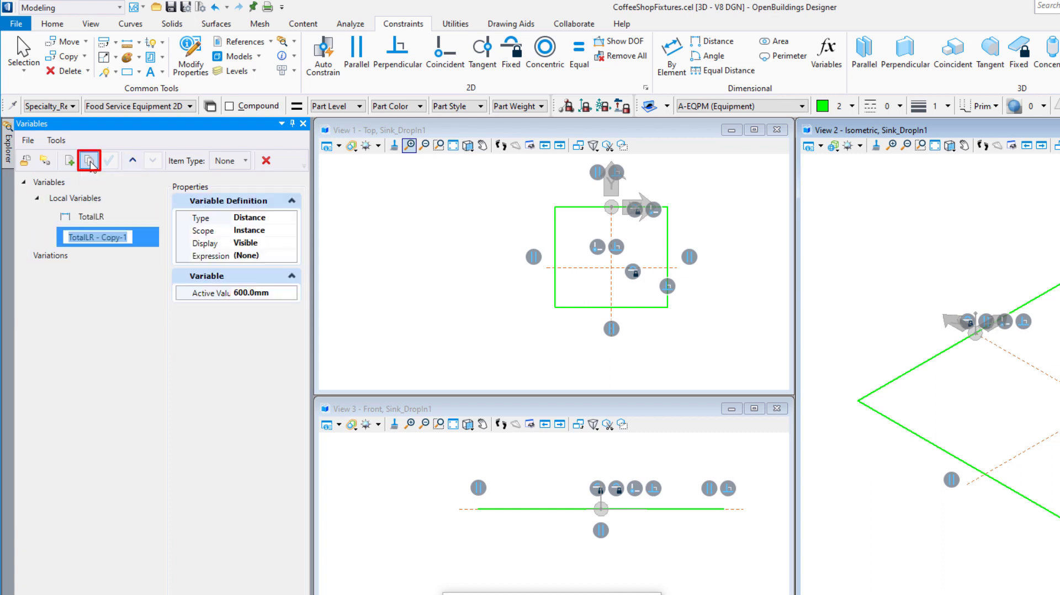
click(105, 238)
drag(84, 237, 159, 251)
text(FB)
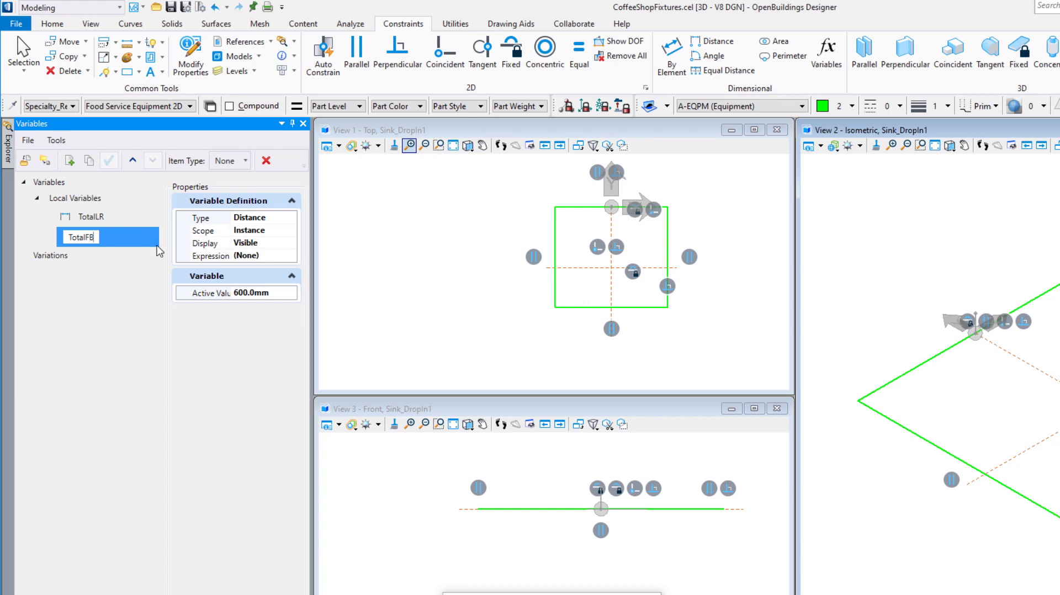
key(Return)
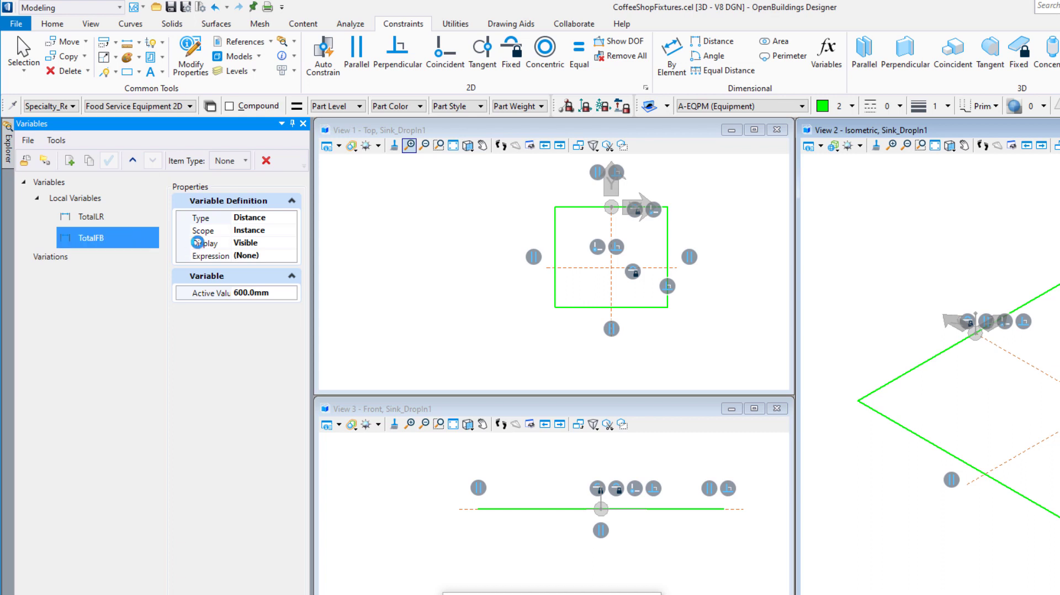
Step: Set the active value of the TotalFB variable to 500 mm
click(273, 296)
click(267, 293)
drag(267, 293, 234, 294)
text(500)
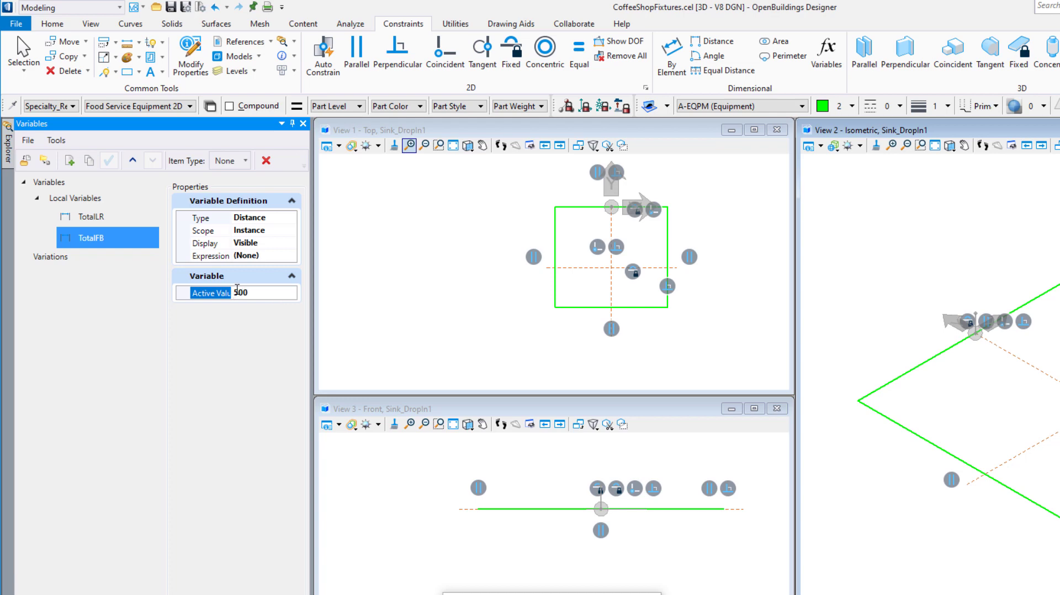
key(Return)
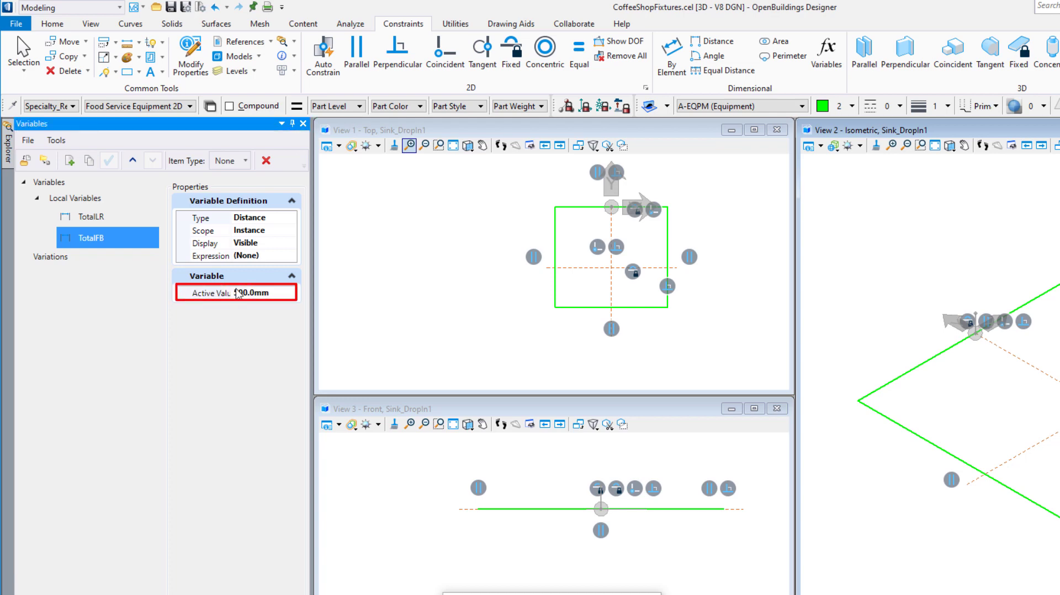
Step: Add a distance constraint between the outer block's two side edges in the Top view and assign it the TotalLR variable
click(398, 53)
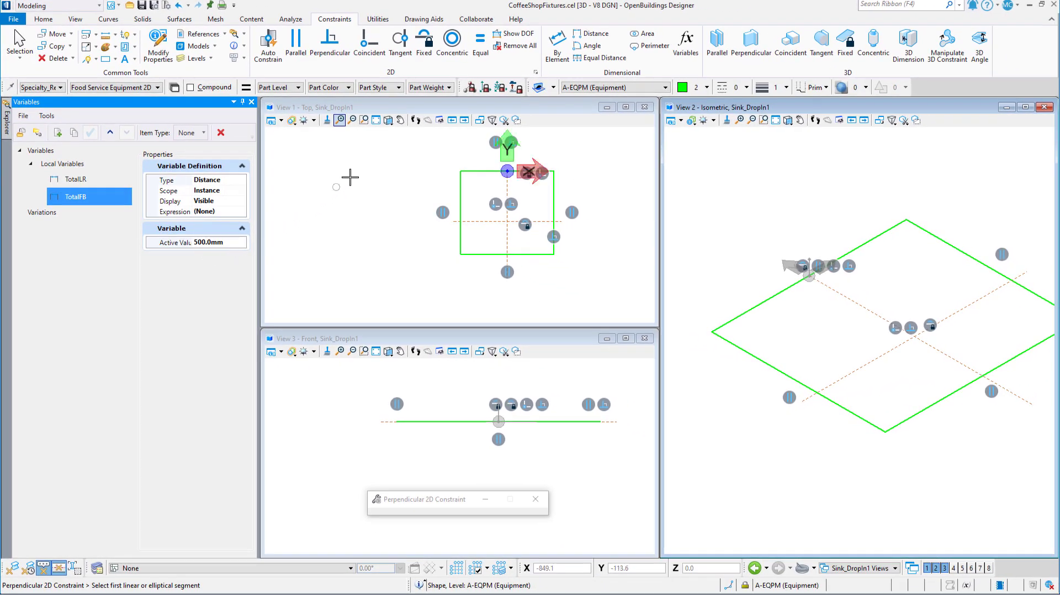
click(376, 120)
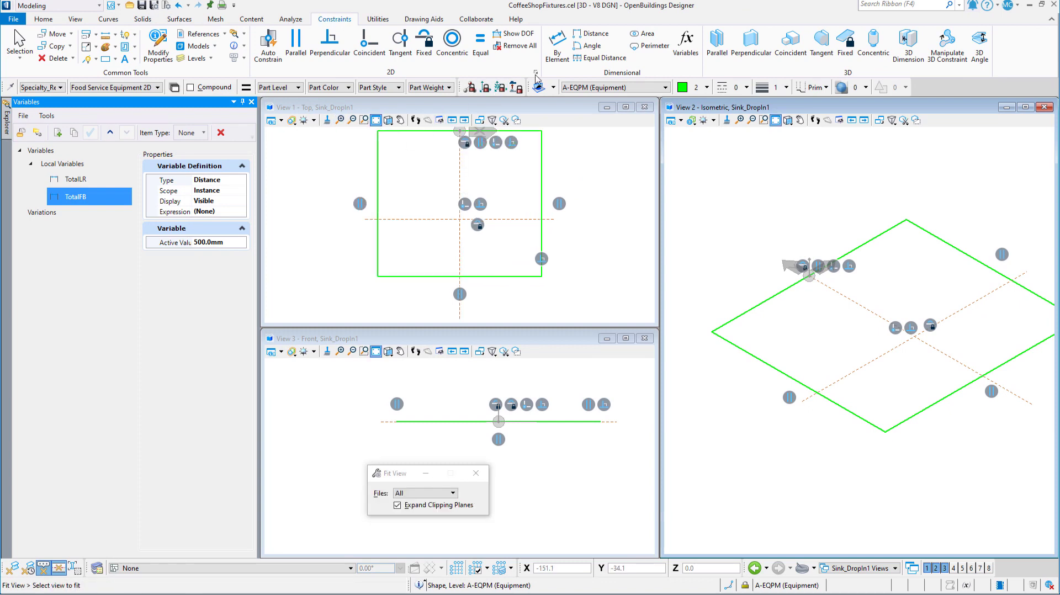
click(591, 35)
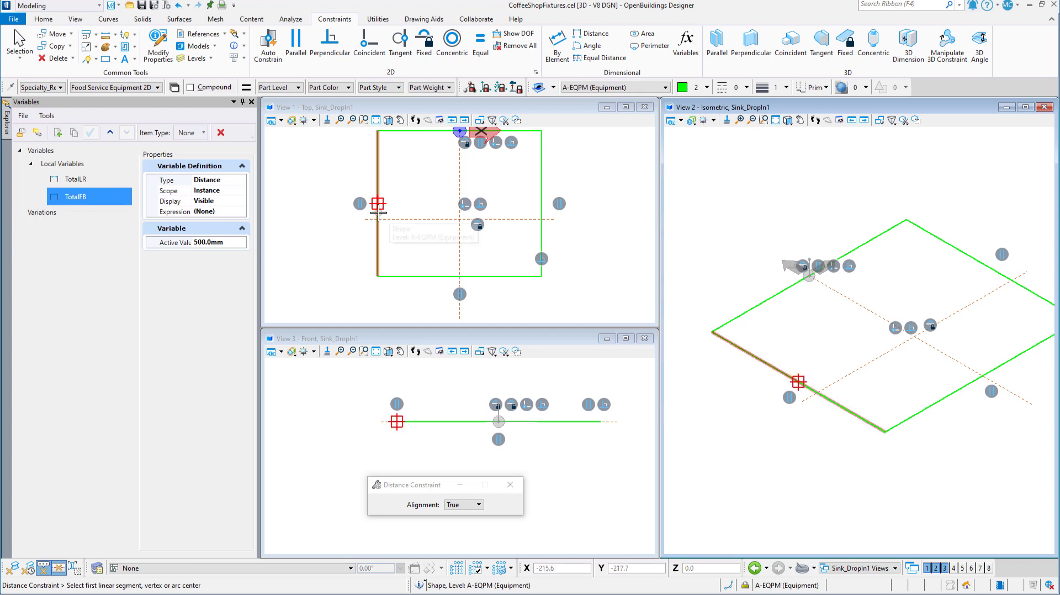
click(376, 245)
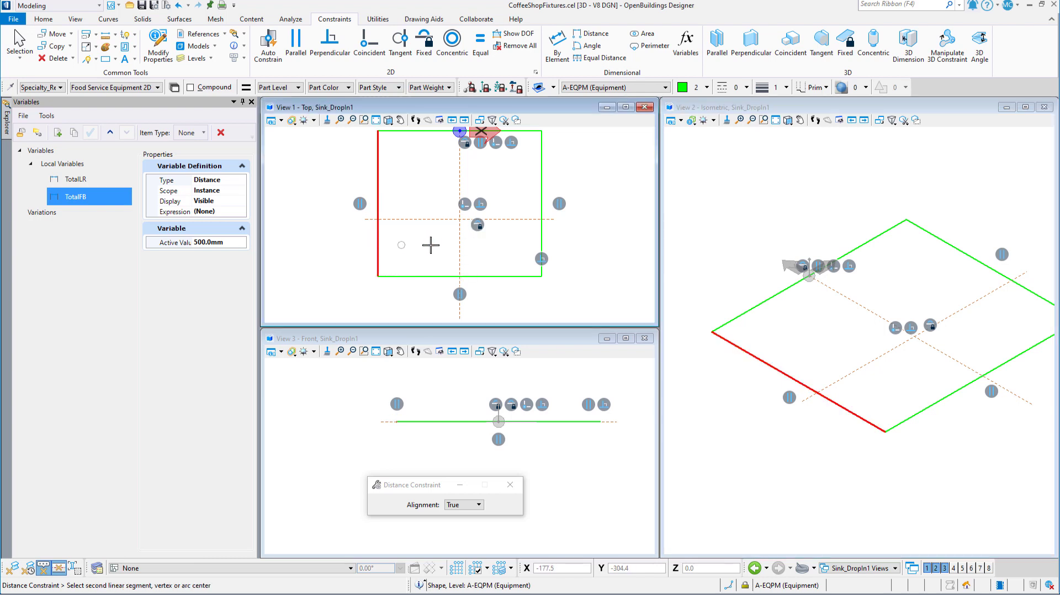
click(540, 236)
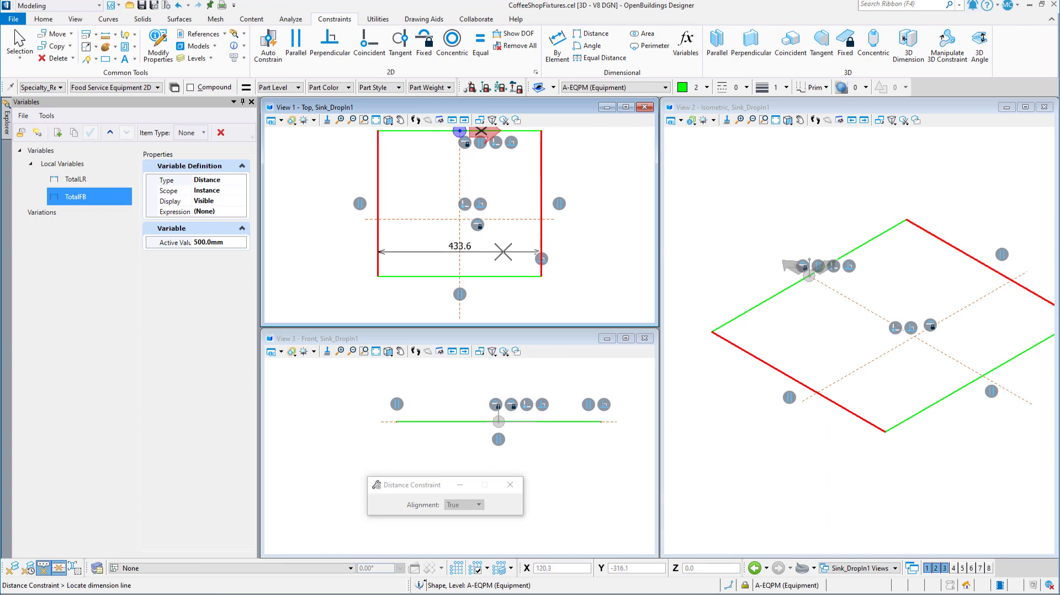
click(500, 255)
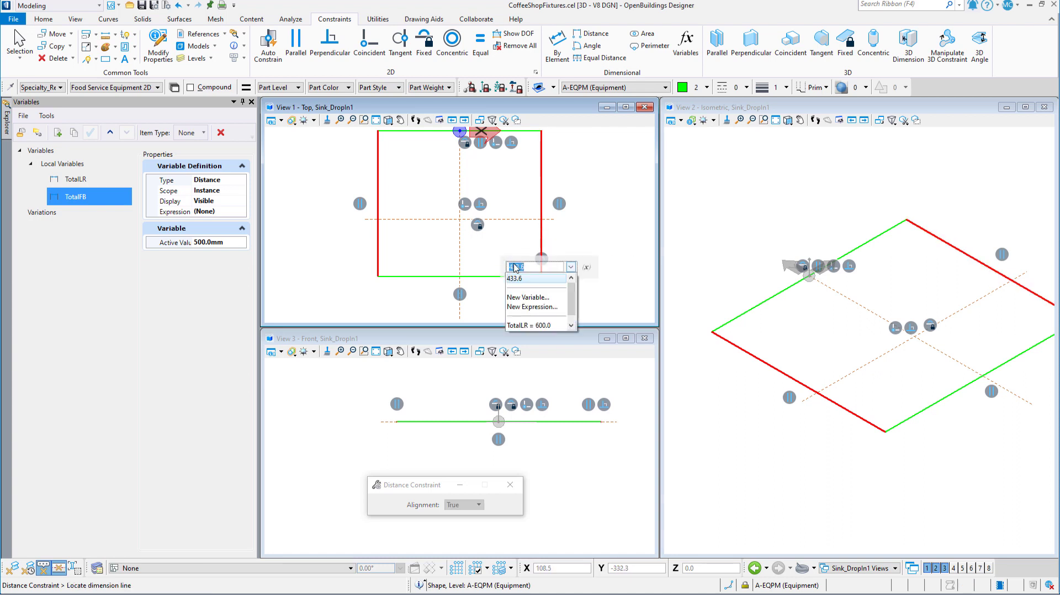
drag(571, 302, 572, 320)
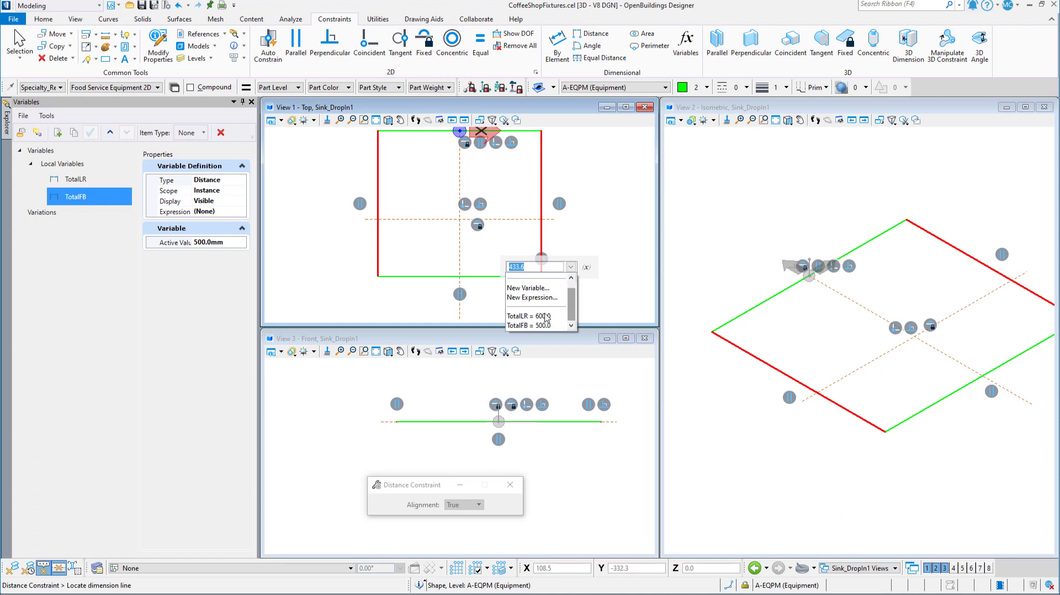
click(544, 316)
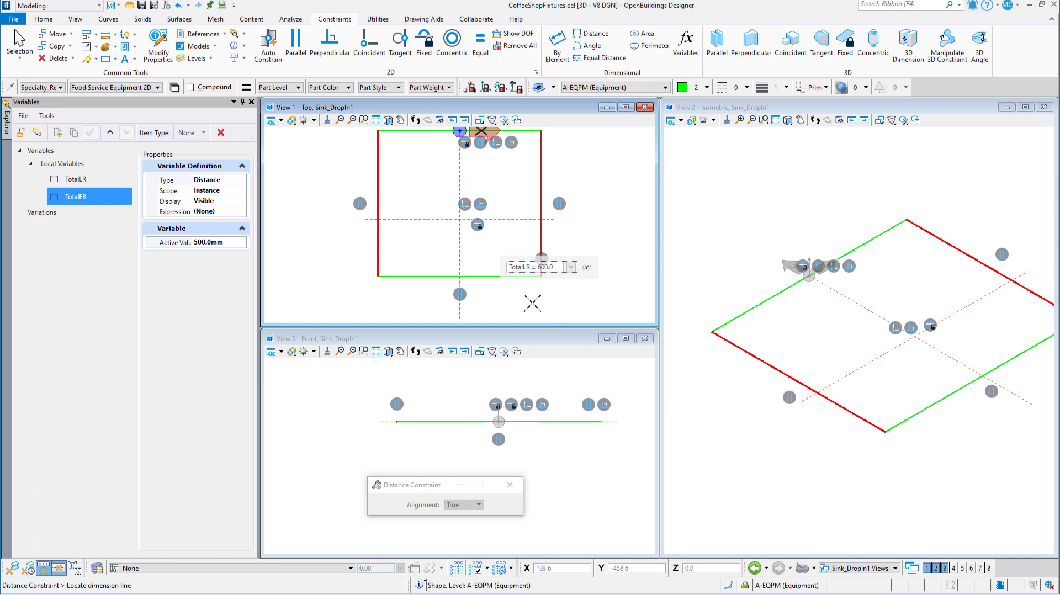
key(Return)
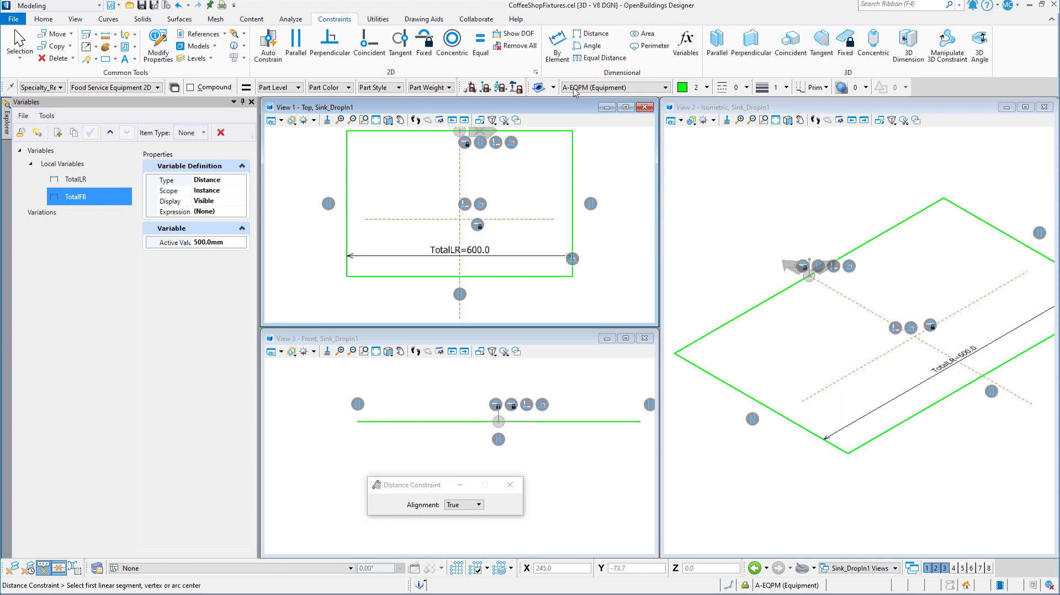
Step: Add a distance constraint between the outer block's back and front edges and assign it the TotalFB variable
click(544, 133)
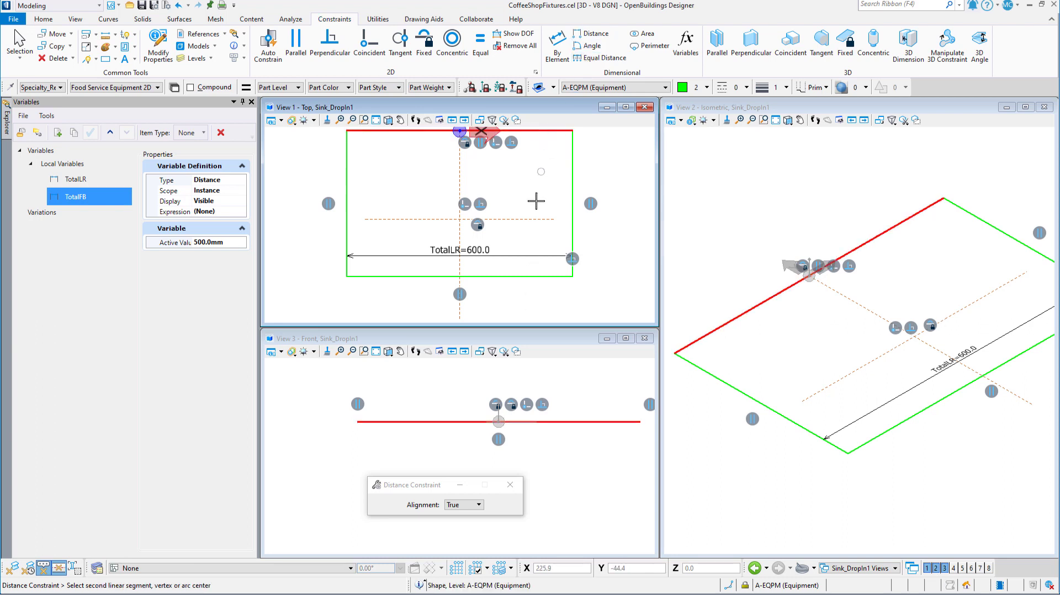
click(540, 276)
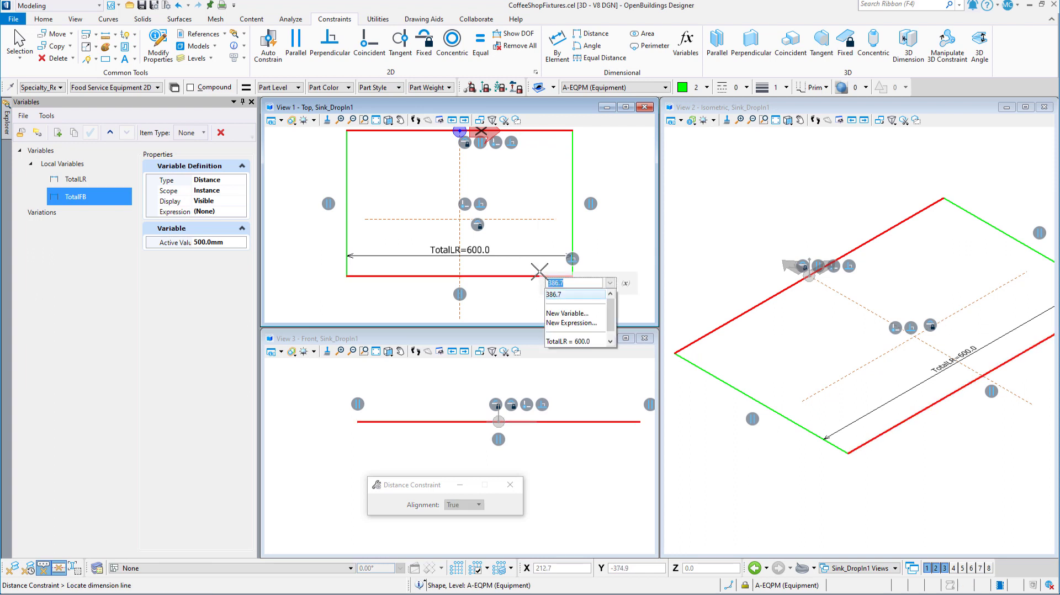
drag(610, 320, 611, 342)
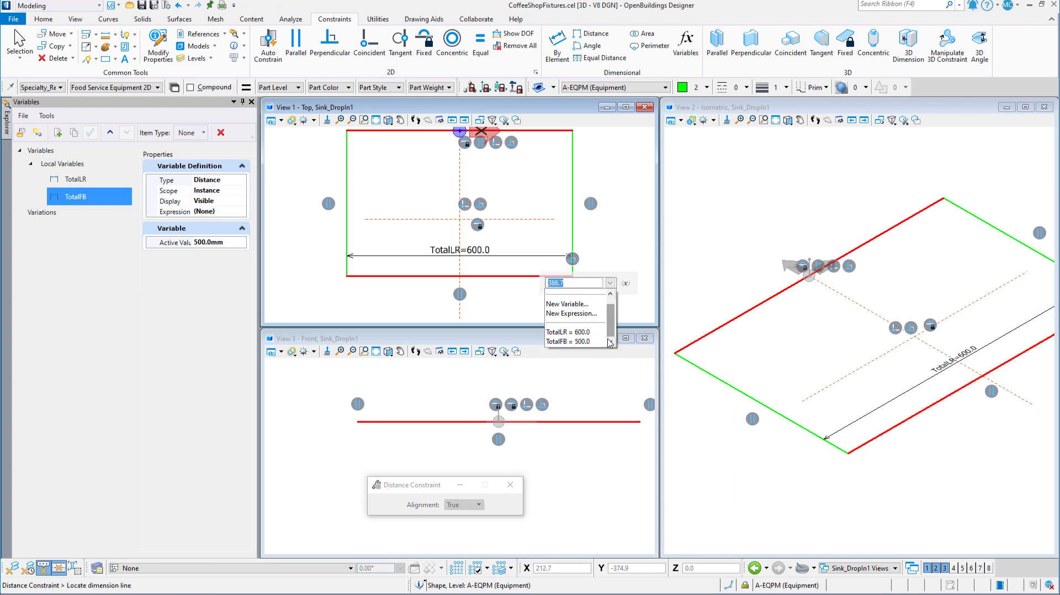
click(587, 342)
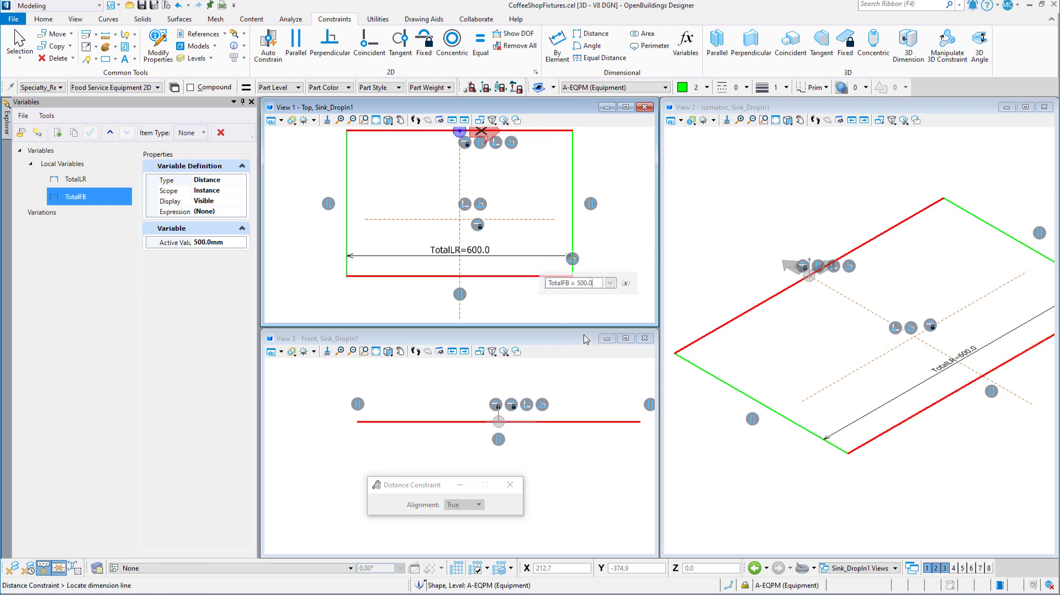
click(565, 311)
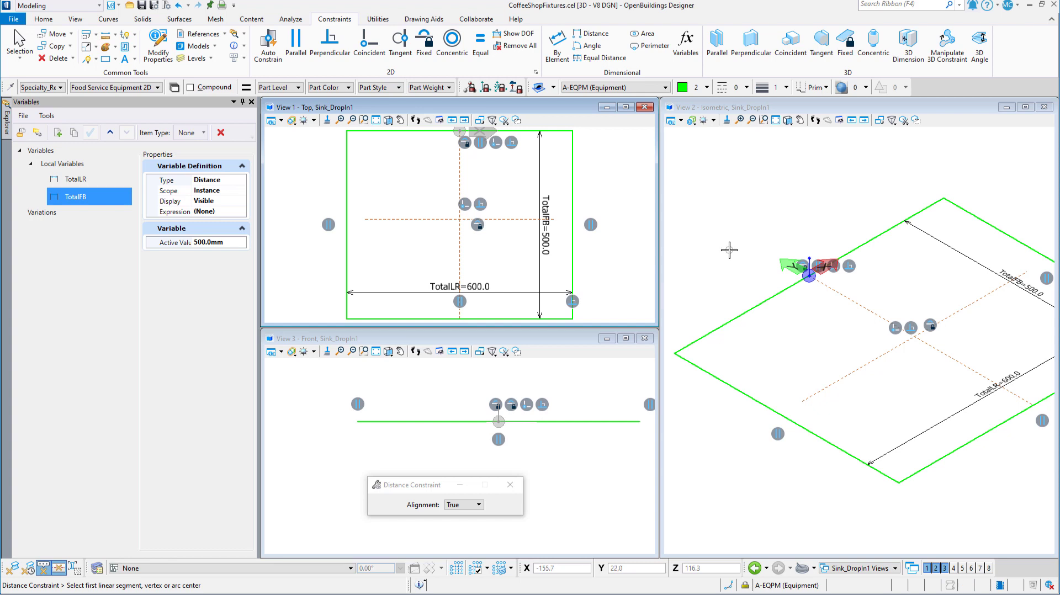
Step: Draw a closed rectangular SmartLine inside the outer block for the bowl, using line segments and rounded vertices with a 10 mm radius
key(space)
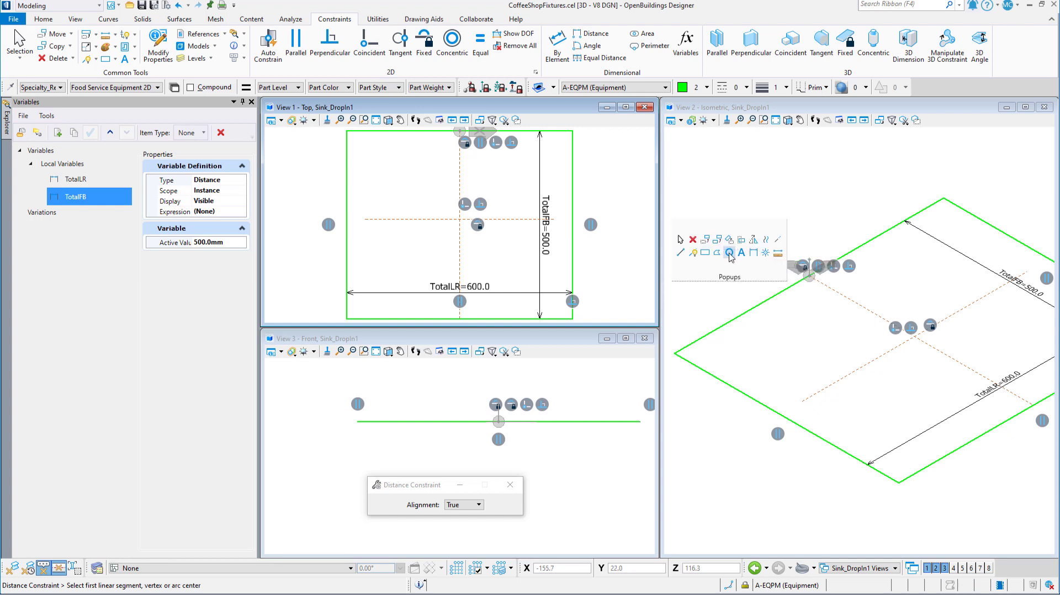
click(693, 255)
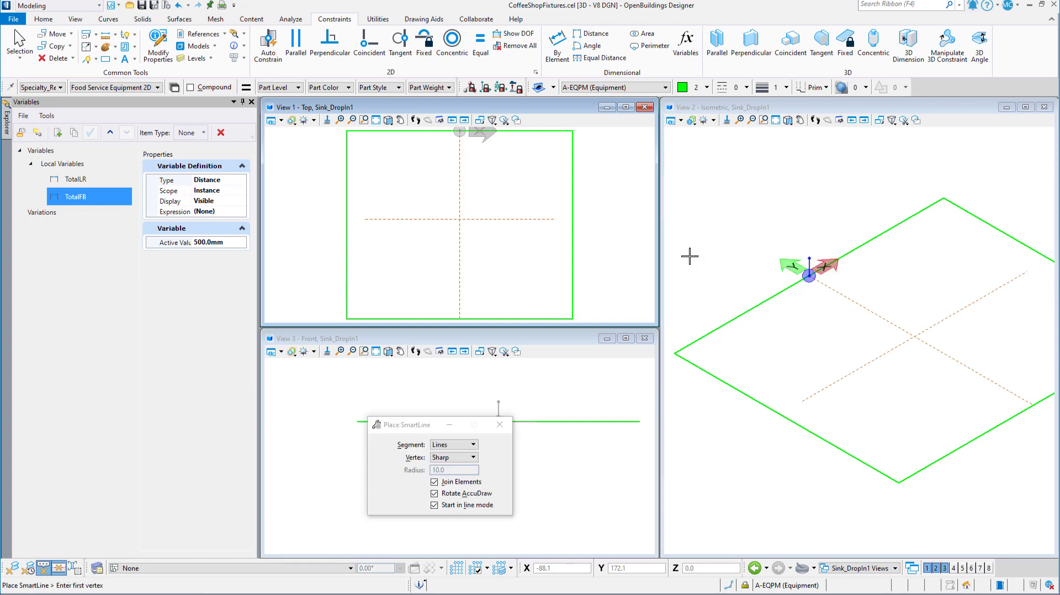
click(473, 457)
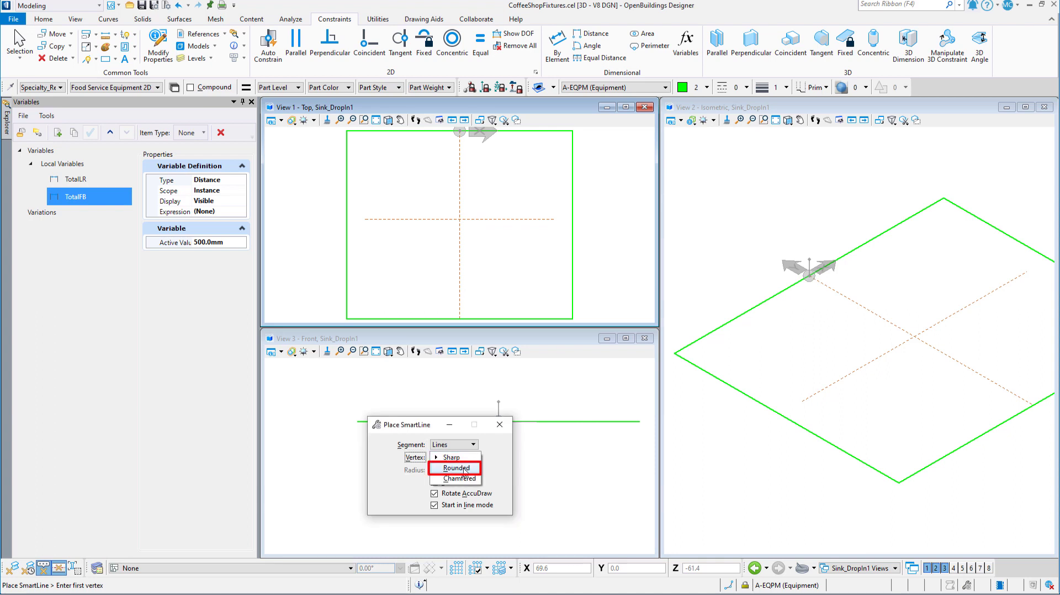
click(464, 469)
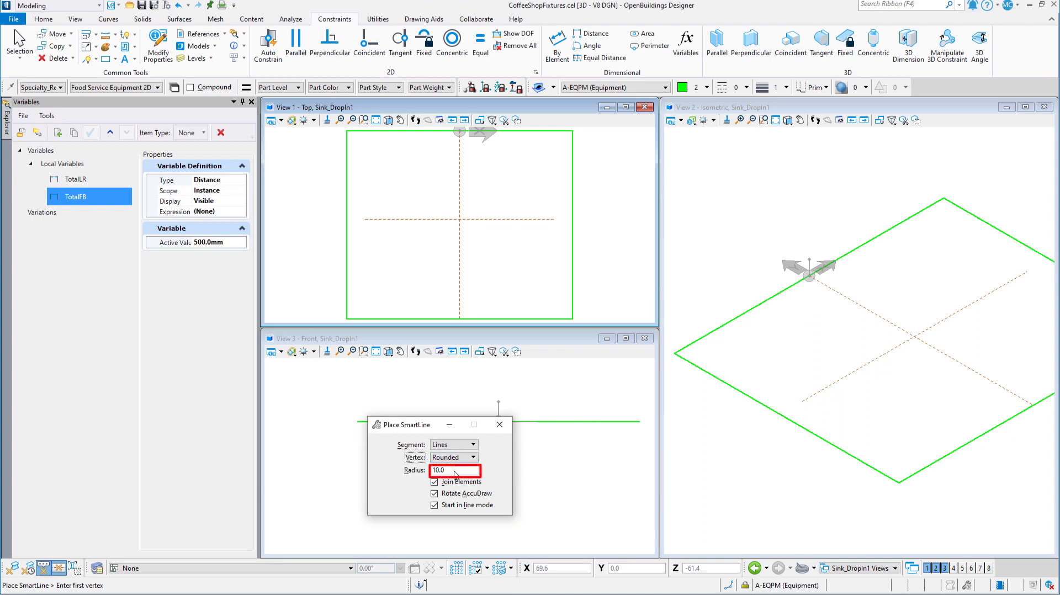
click(786, 359)
click(957, 259)
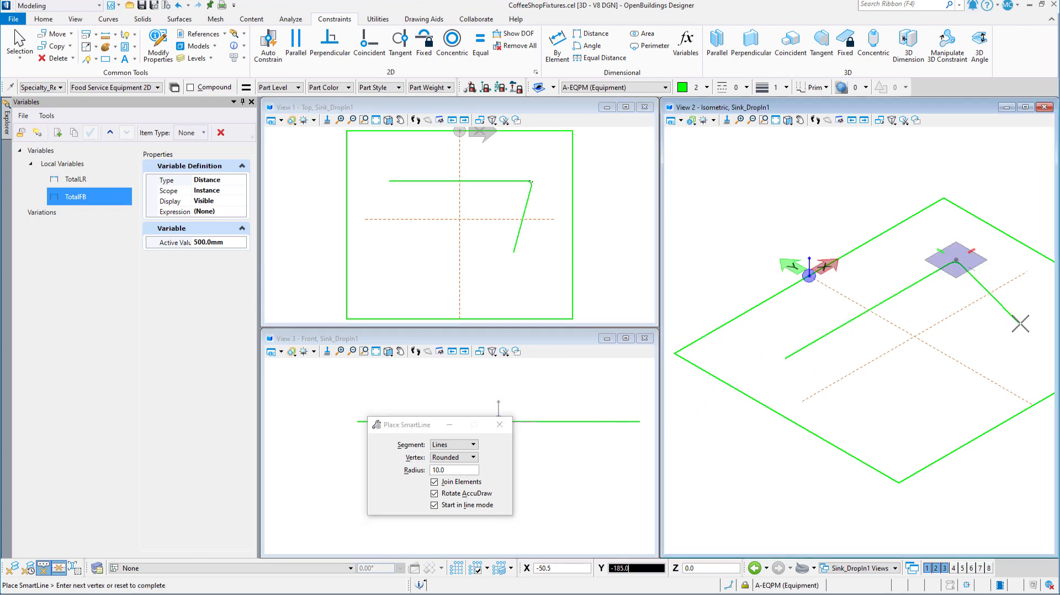
click(1047, 313)
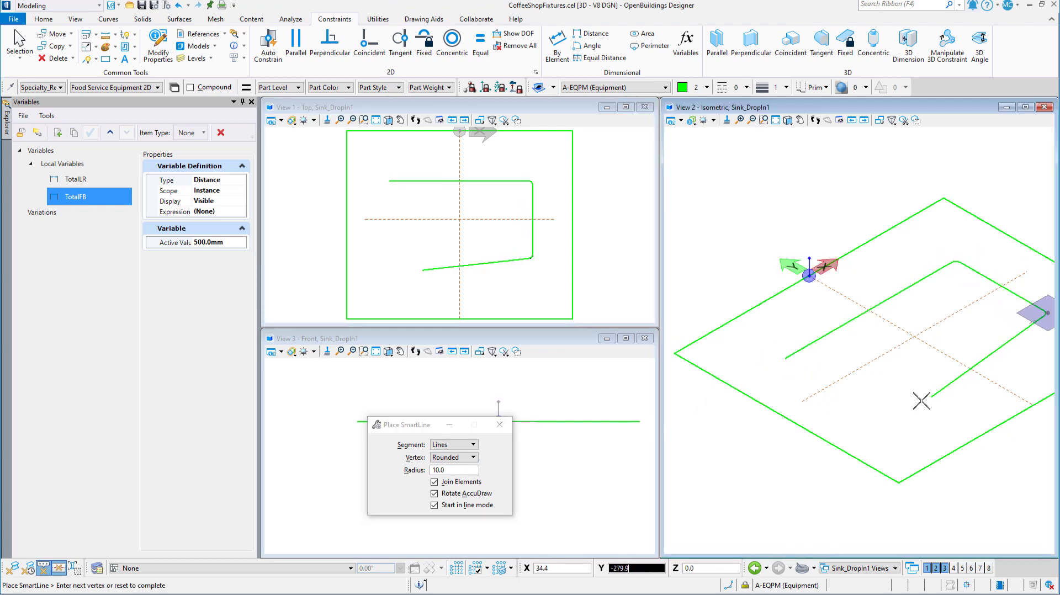
click(877, 411)
click(790, 358)
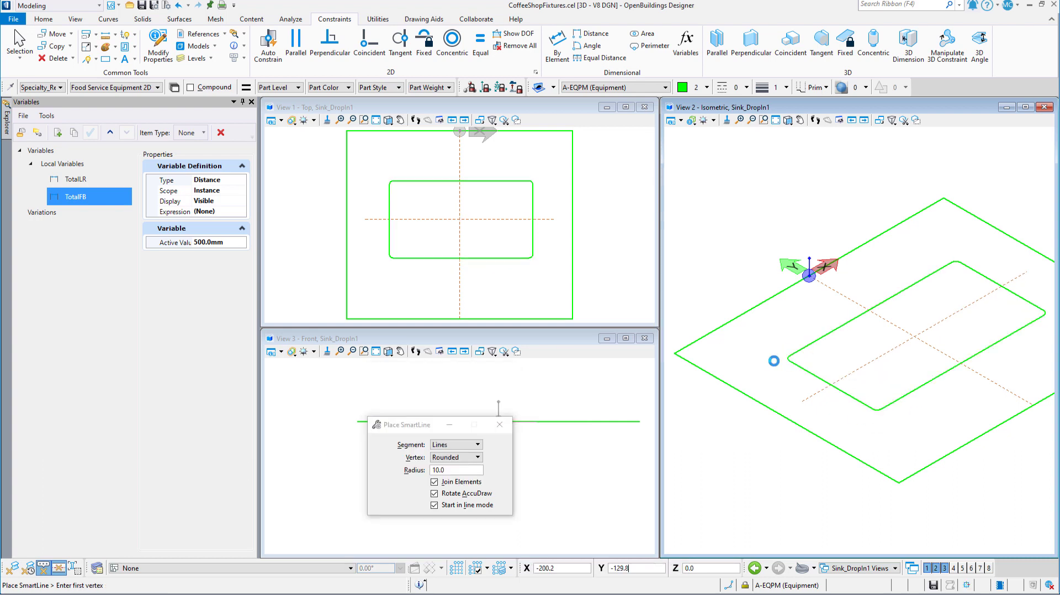
Step: Auto-constrain the rounded bowl outline and centre it on the front-to-back construction line with a Coincident 2D constraint
click(268, 46)
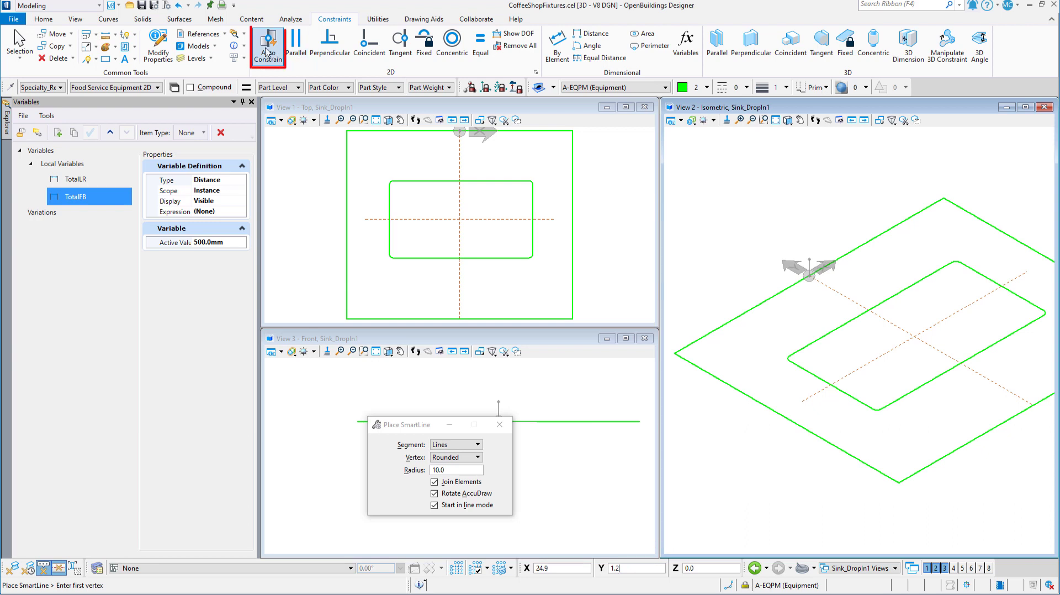
click(392, 272)
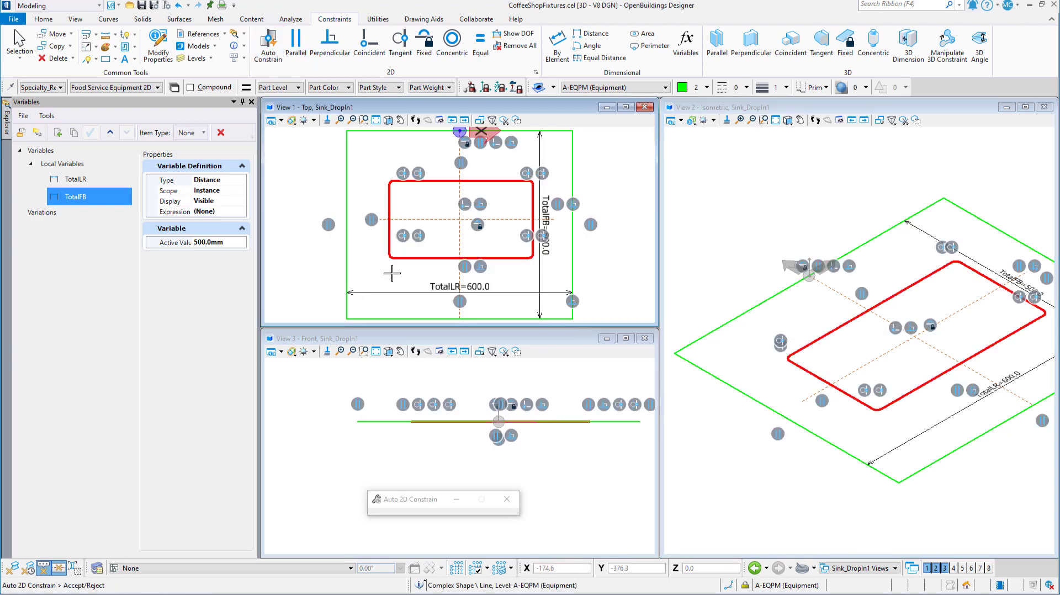
click(392, 273)
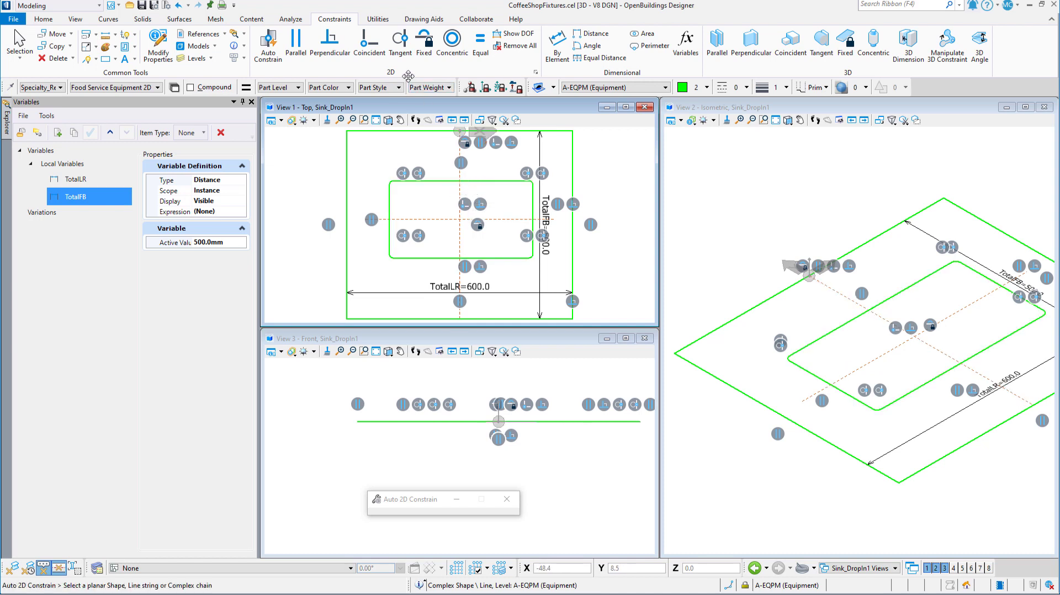
click(368, 44)
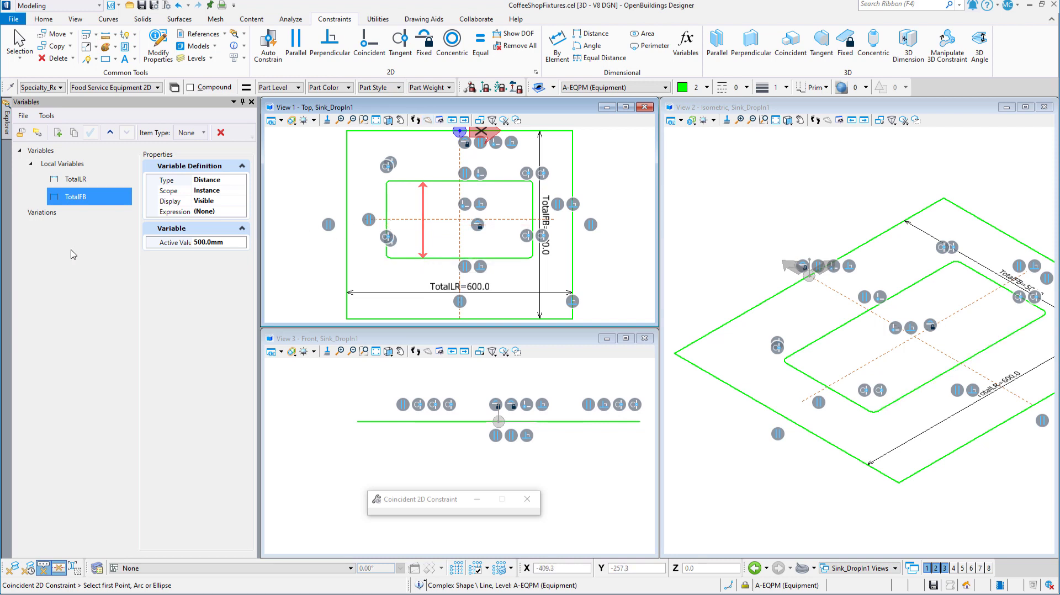
Step: Duplicate the TotalLR variable as BowlLR and set the copy's active value to 400 mm
click(86, 182)
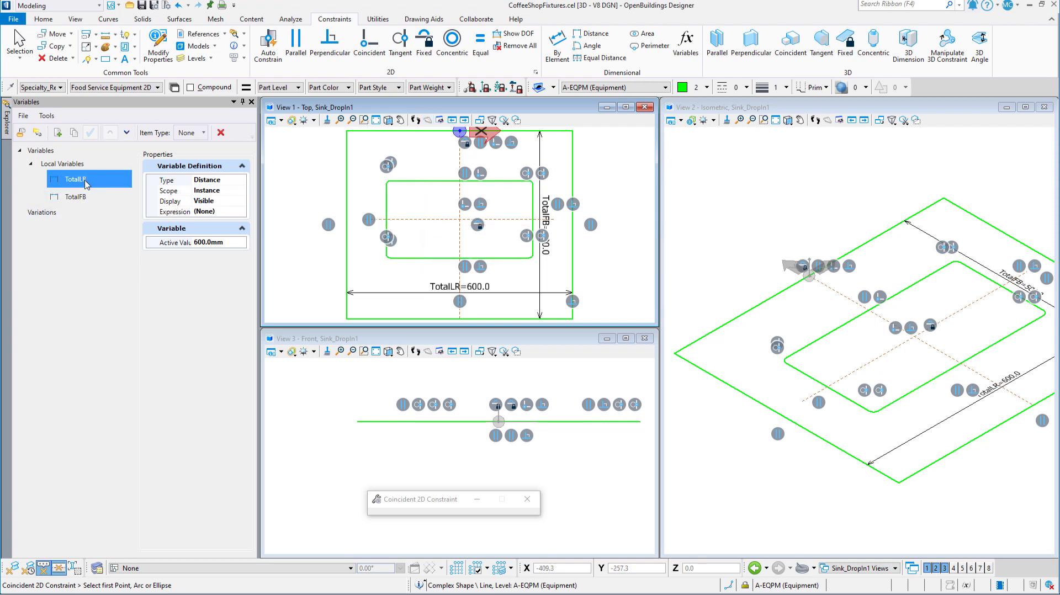
click(73, 135)
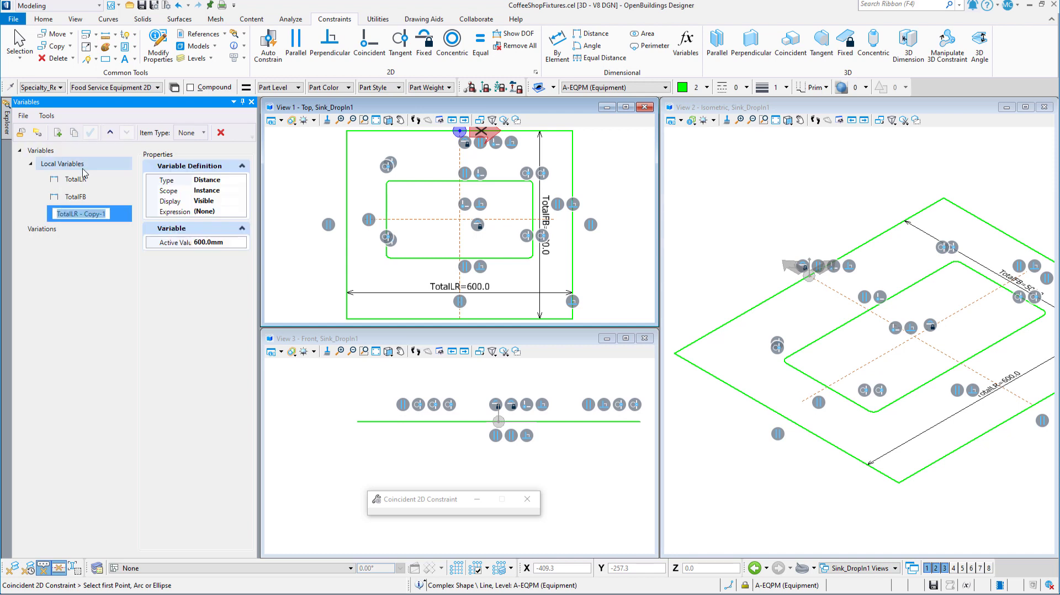
text(BowlLR)
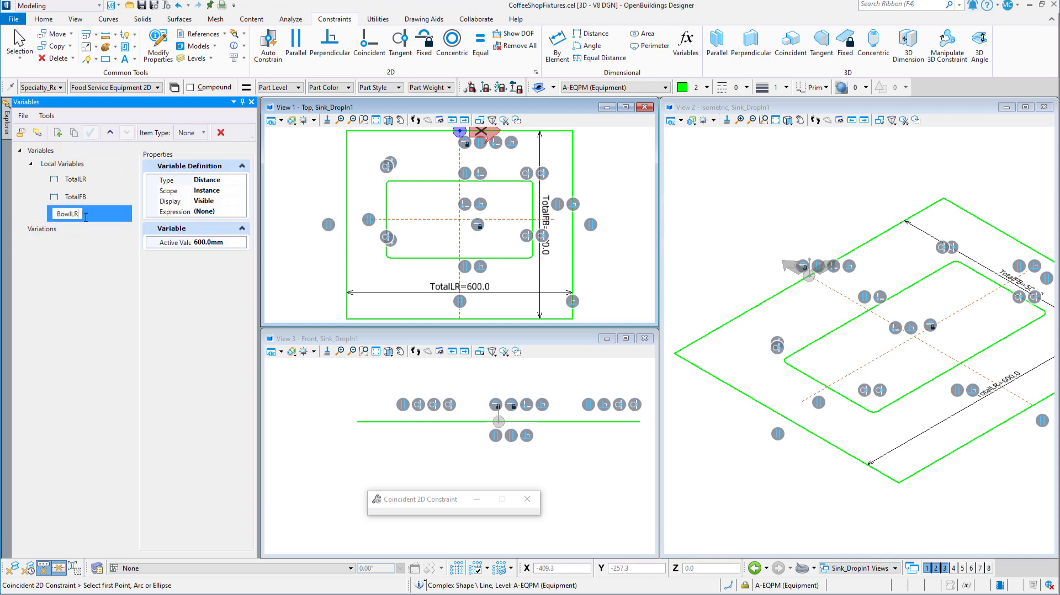
key(Return)
drag(226, 244, 193, 242)
text(400)
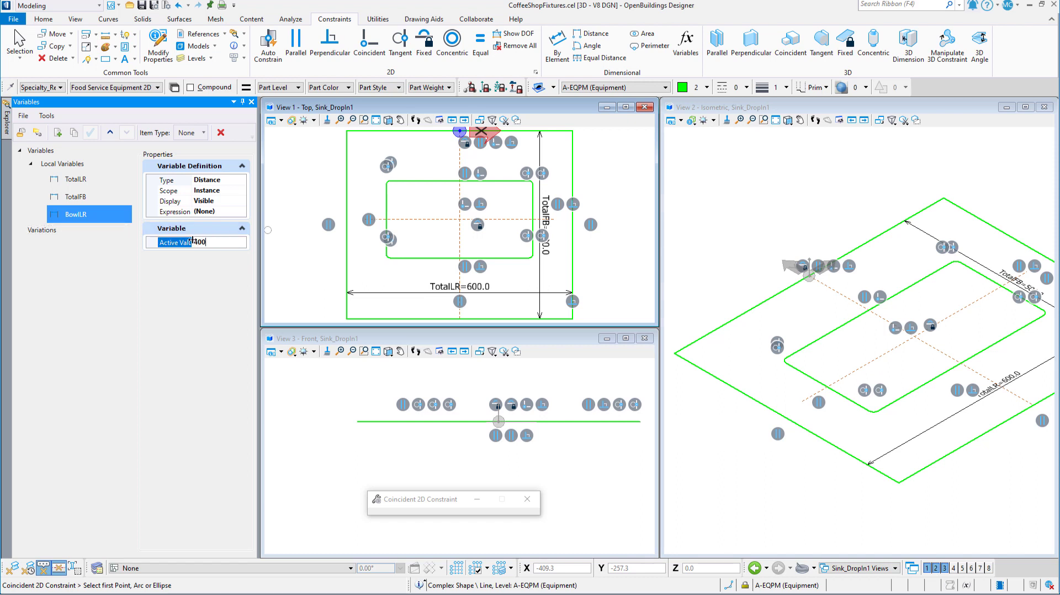
key(Return)
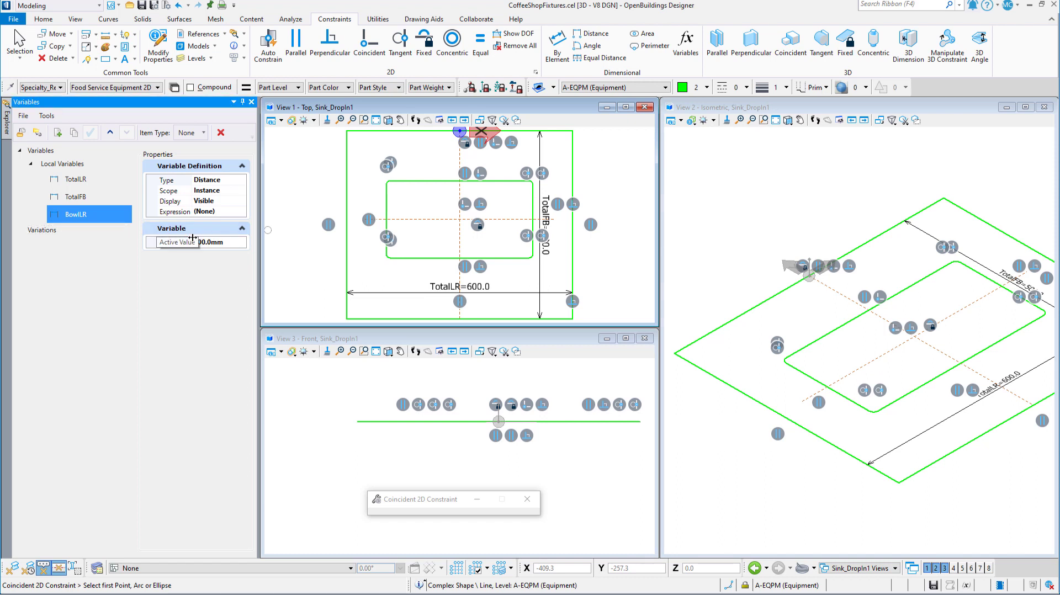
Step: Duplicate the BowlLR variable as BowlFB and set the copy's active value to 350 mm
click(73, 133)
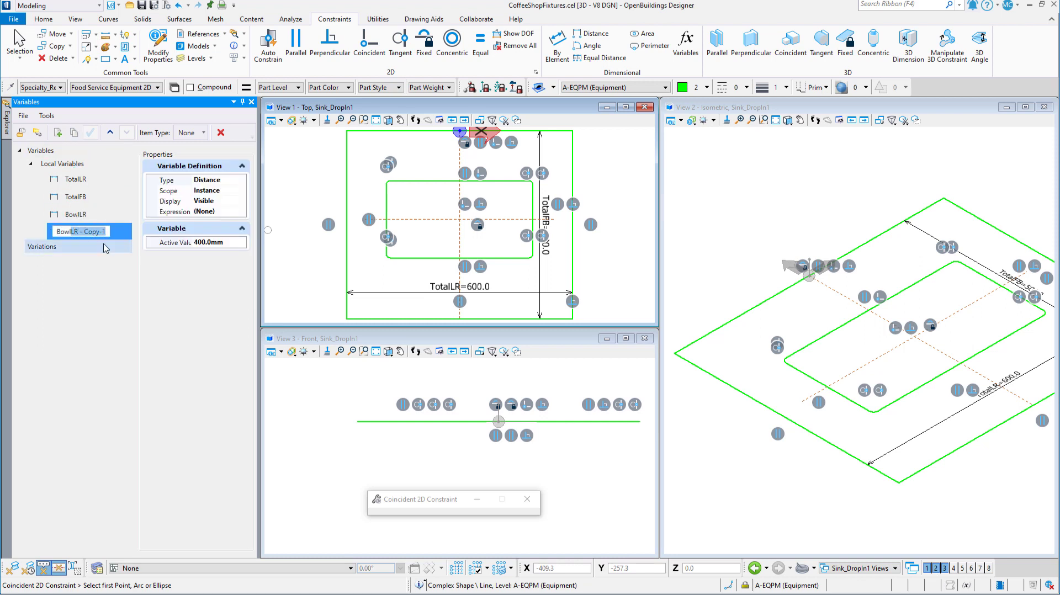
text(FB)
key(Return)
click(221, 242)
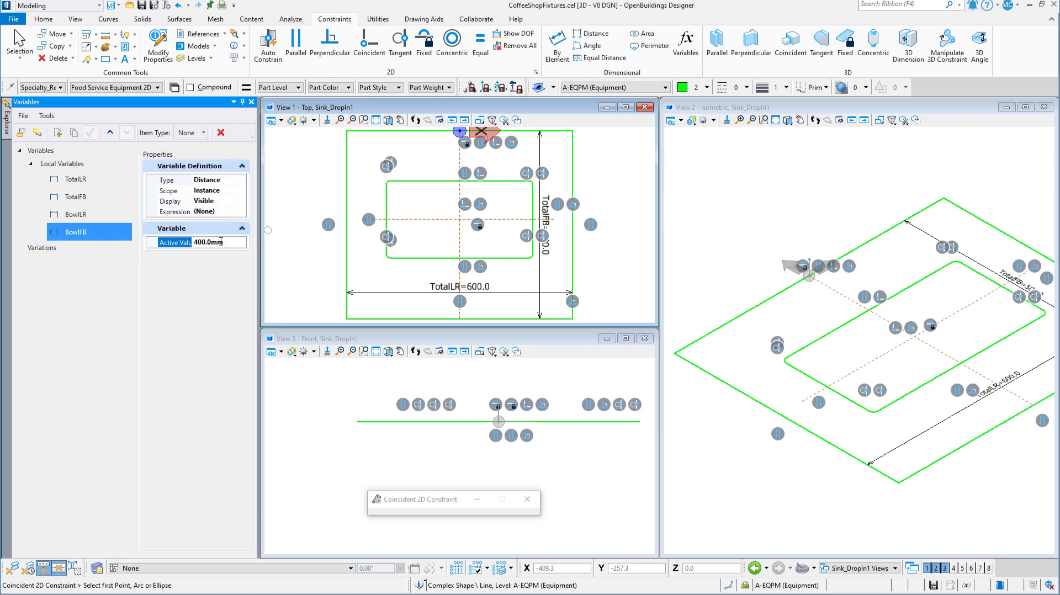
drag(224, 242, 198, 242)
text(20)
key(Return)
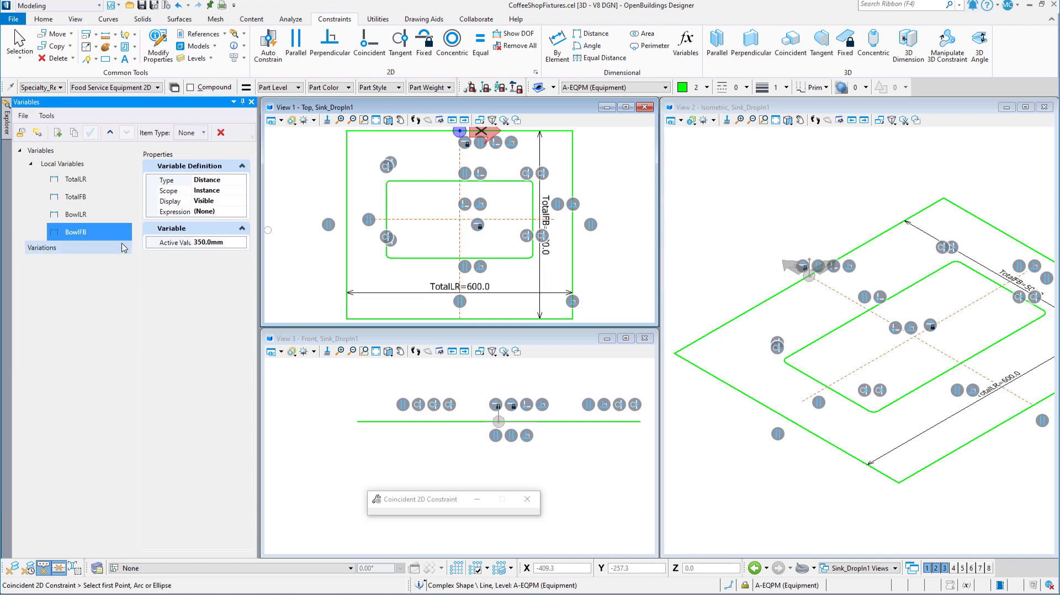
Step: Duplicate the BowlFB variable as BowlRadius and set the copy's active value to 15 mm
click(74, 133)
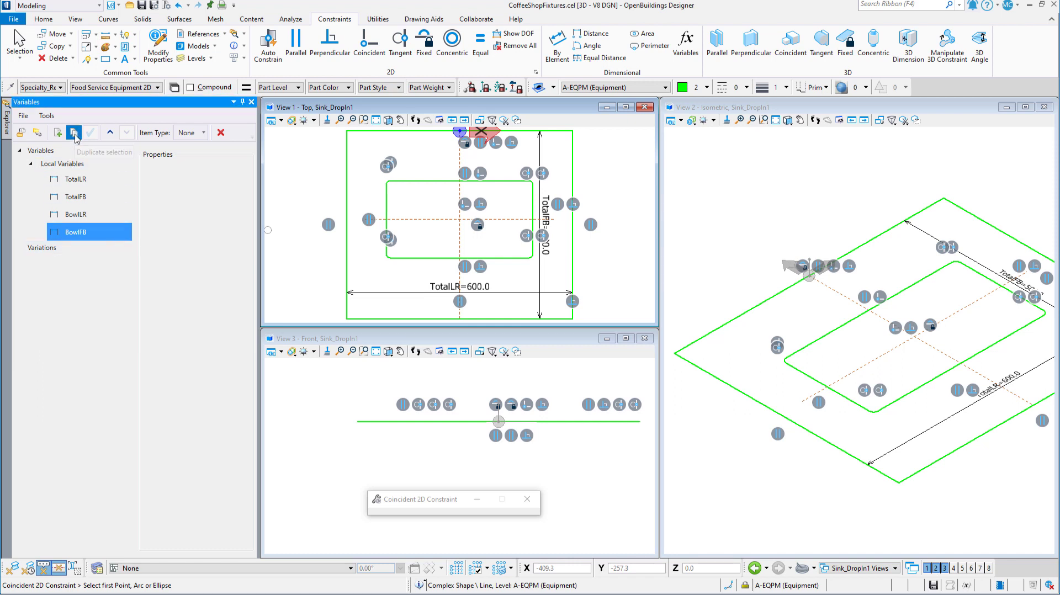
click(79, 248)
drag(101, 252, 110, 254)
text(R)
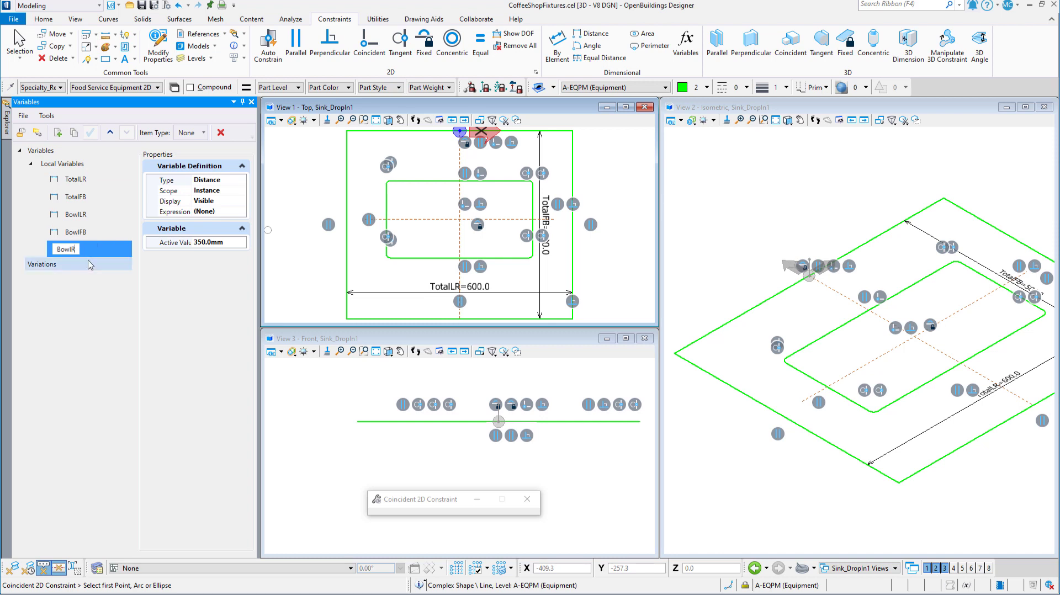
text(adius)
key(Return)
click(229, 244)
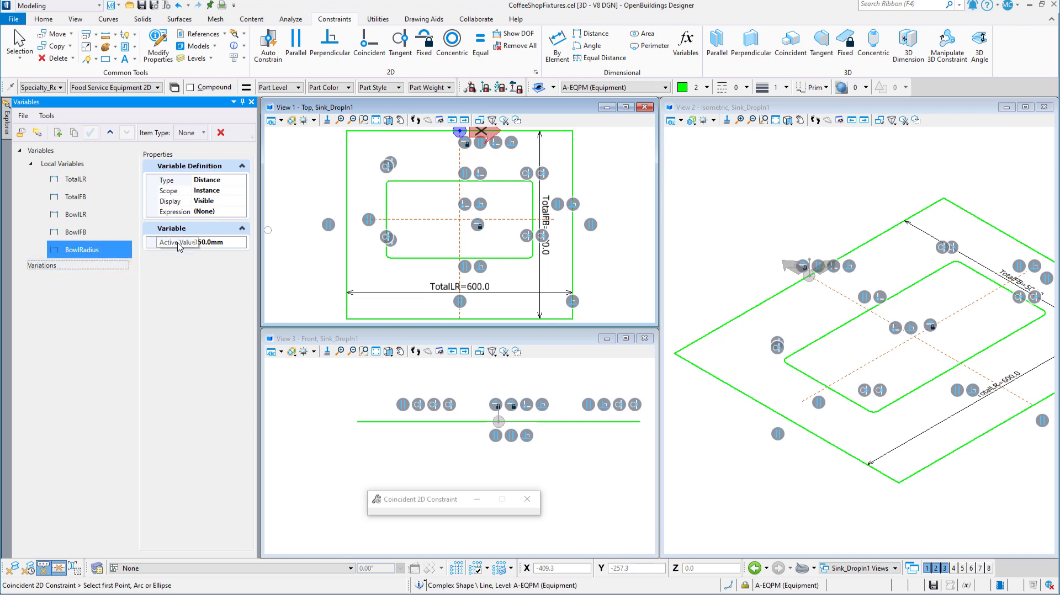
text(15)
key(Return)
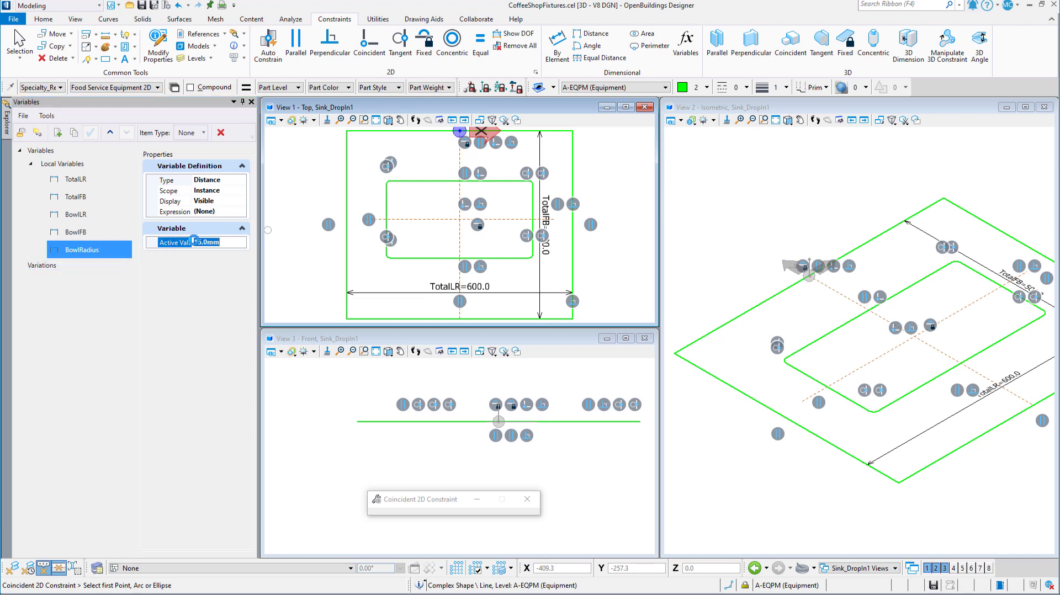
Step: Create a new local distance variable named Edge with an active value of 35 mm
click(57, 133)
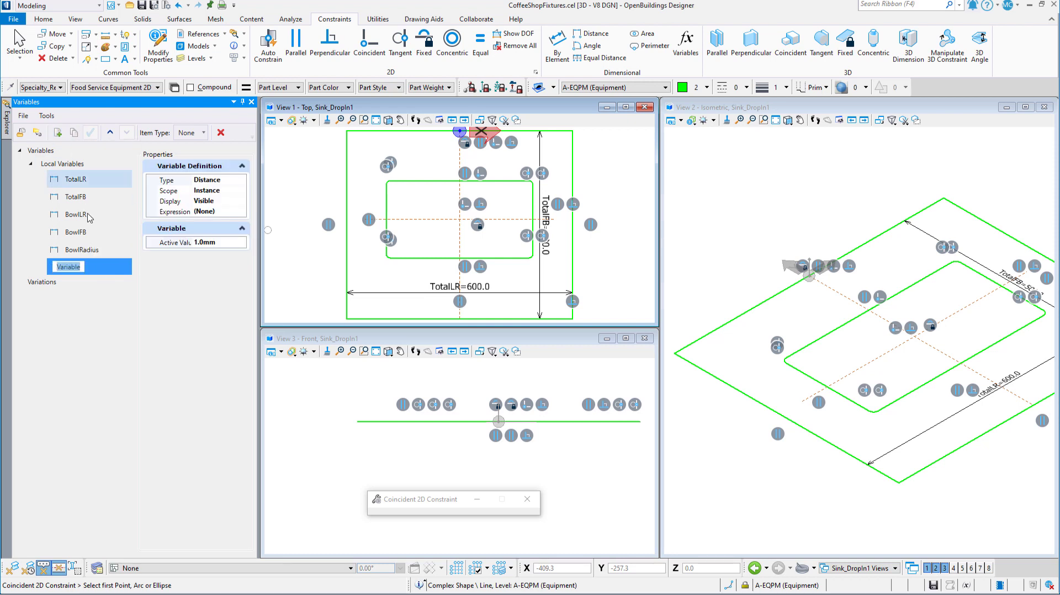
text(E)
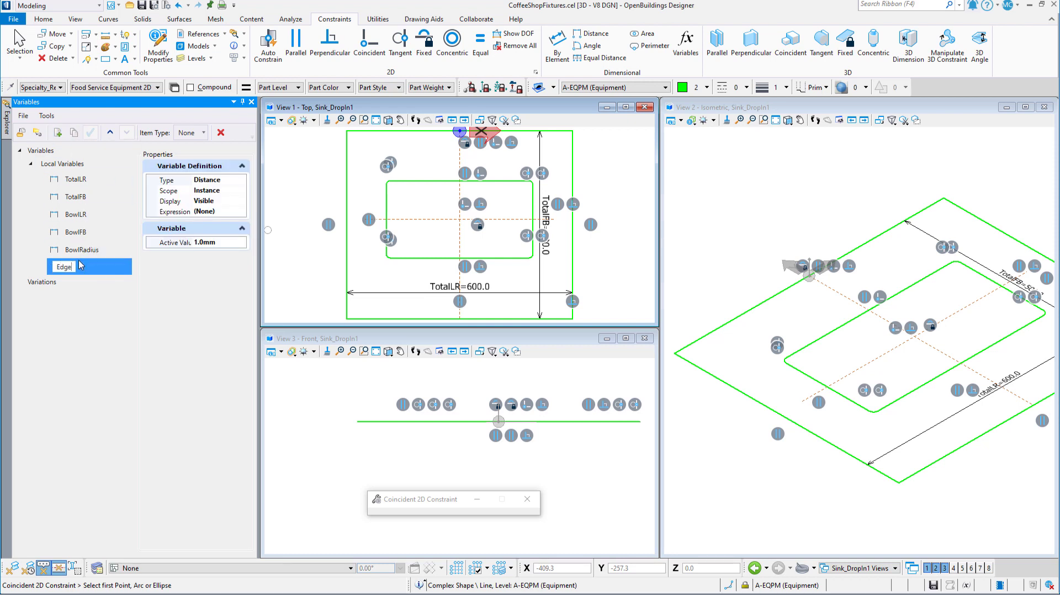
text(dge)
key(Return)
click(220, 243)
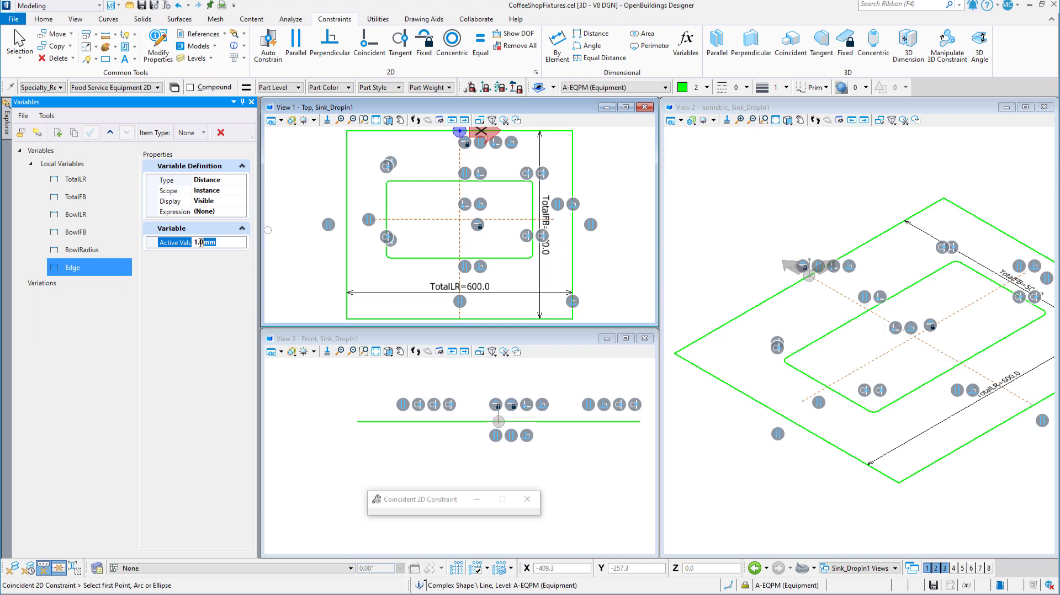
text(35)
key(Return)
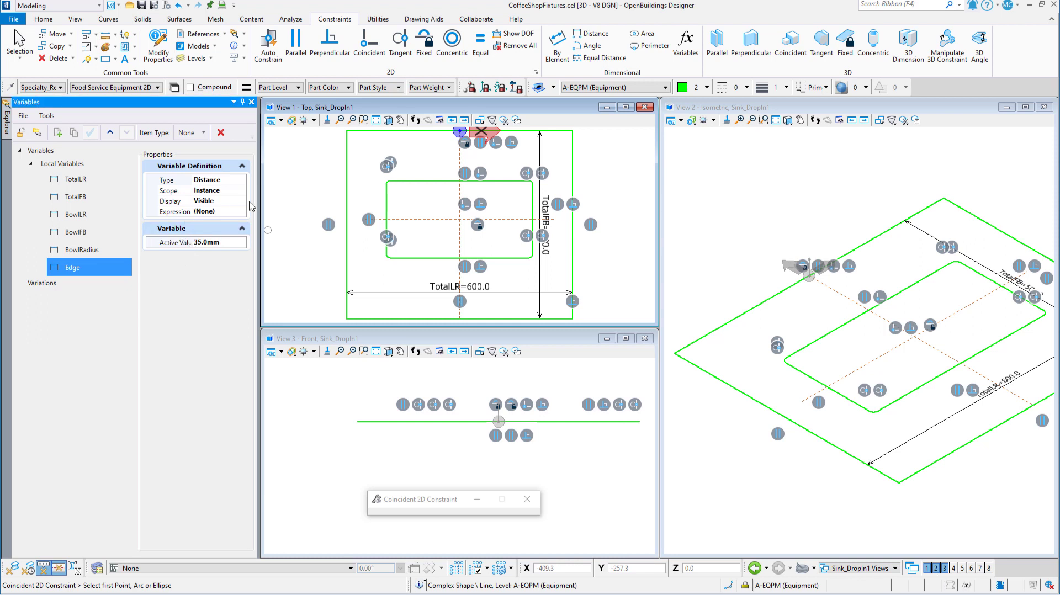
Step: Add a Distance constraint between the bowl outline's left and right sides in the top view, driven by the BowlLR variable
click(607, 39)
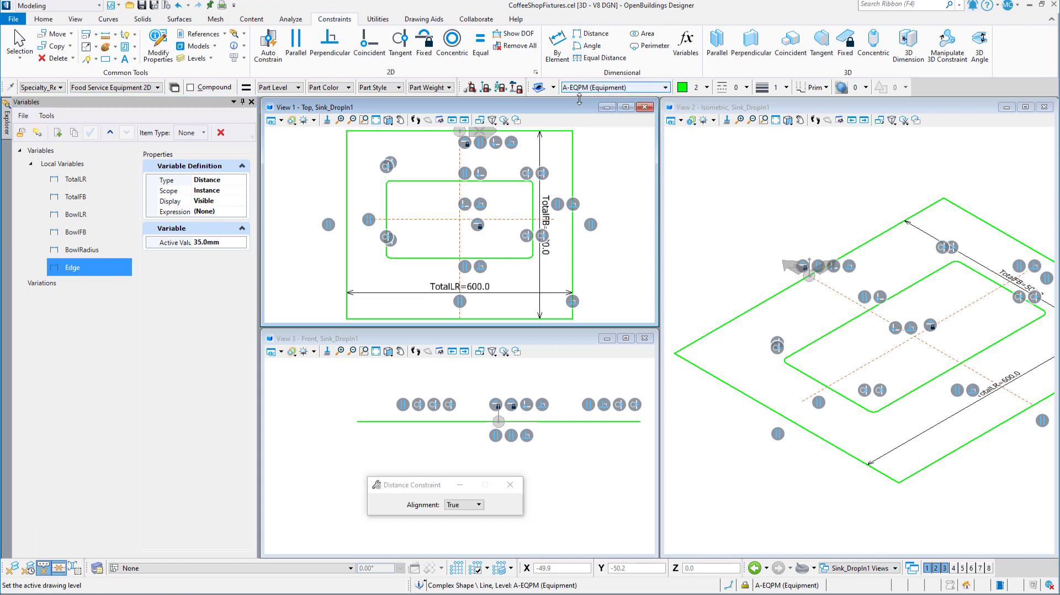
click(387, 200)
click(532, 198)
click(514, 204)
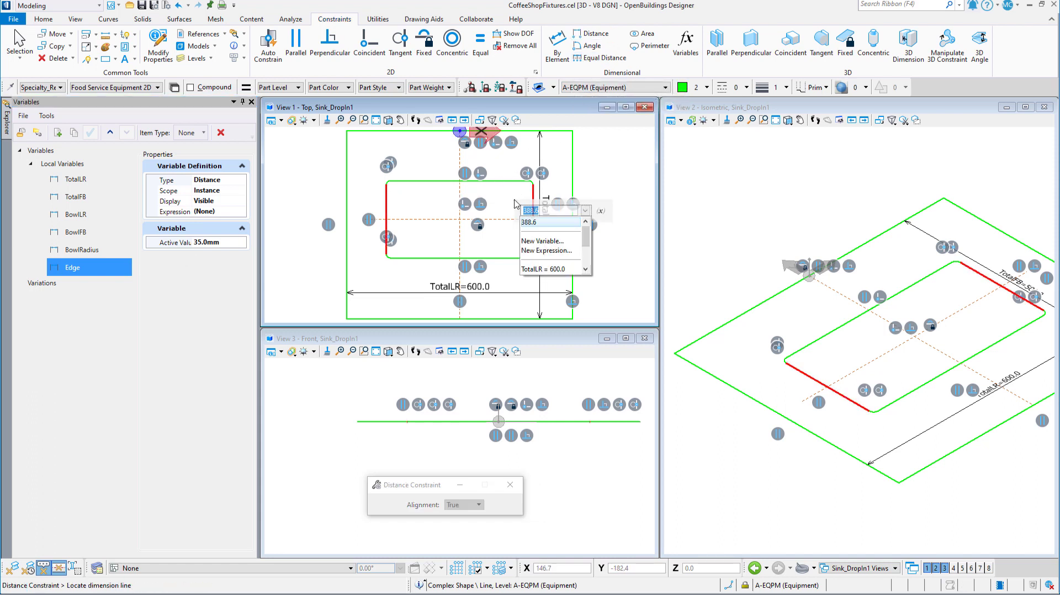
drag(587, 241, 583, 266)
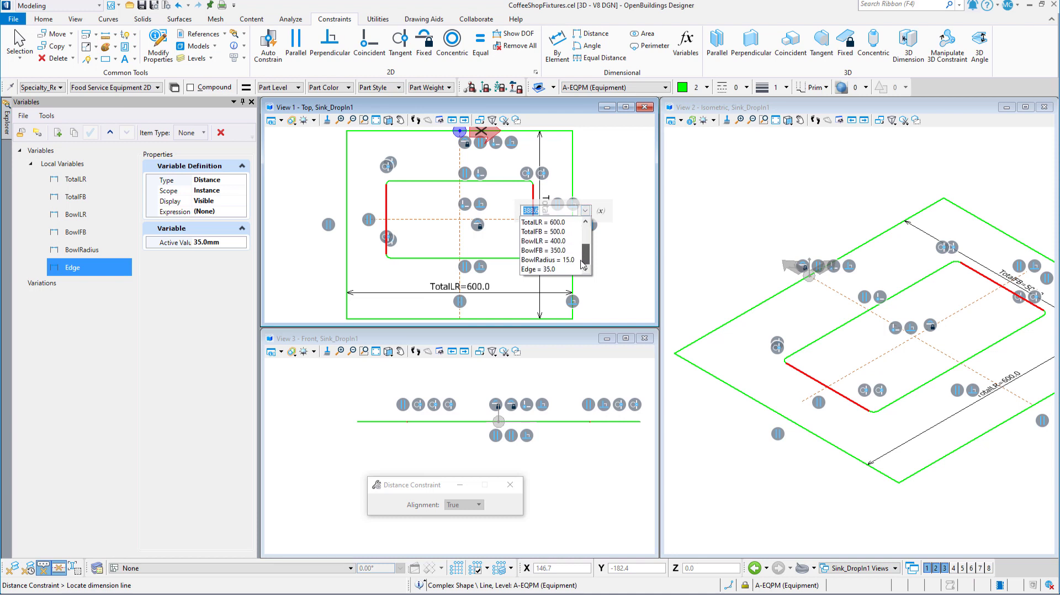
click(543, 241)
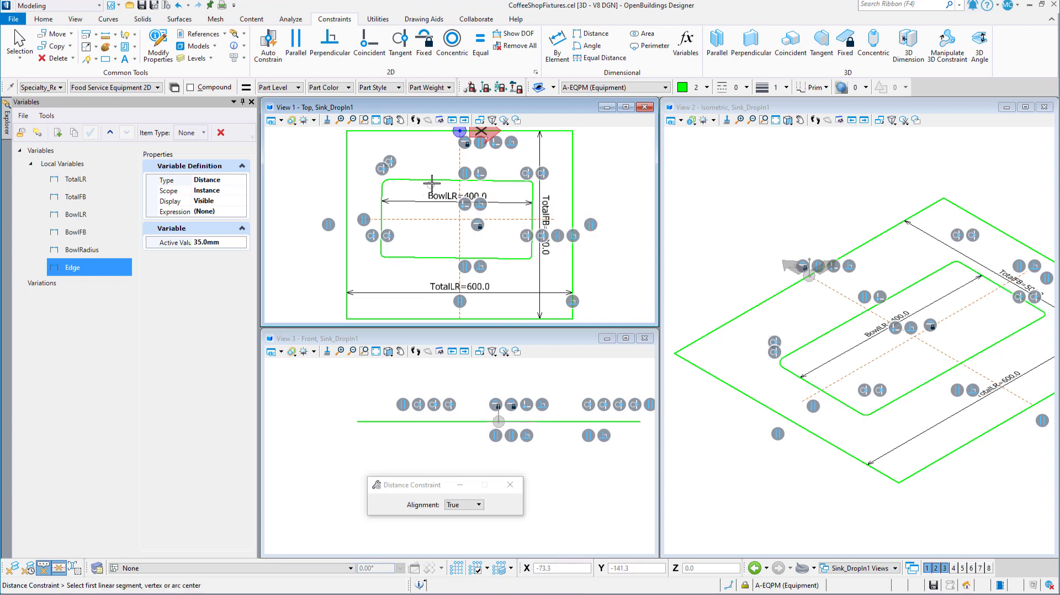
Step: Apply a Perpendicular 2D constraint between the front-to-back construction line and the bowl outline's back edge
click(342, 49)
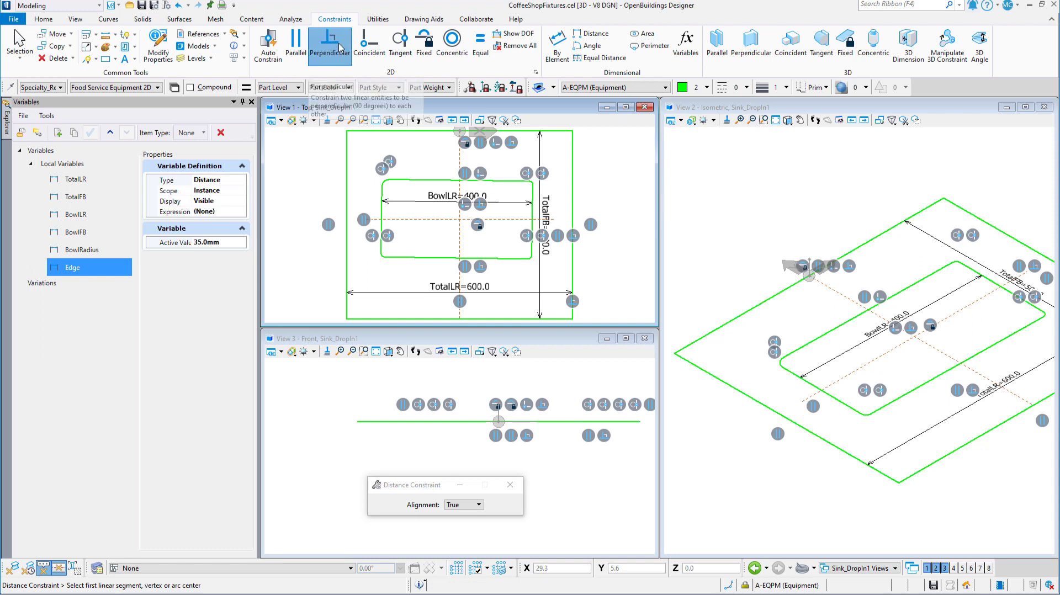
click(459, 156)
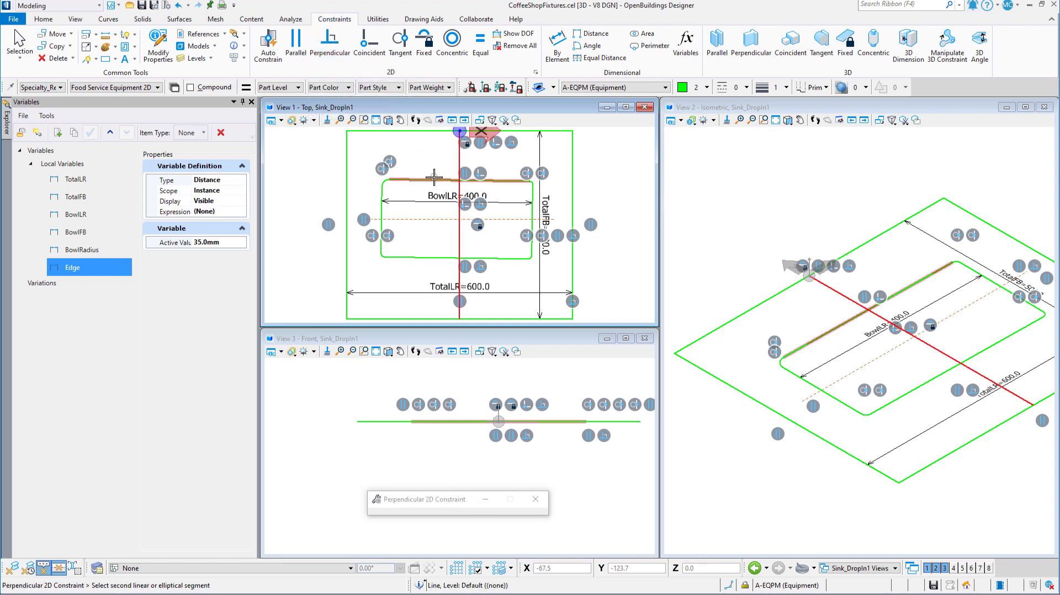
click(428, 181)
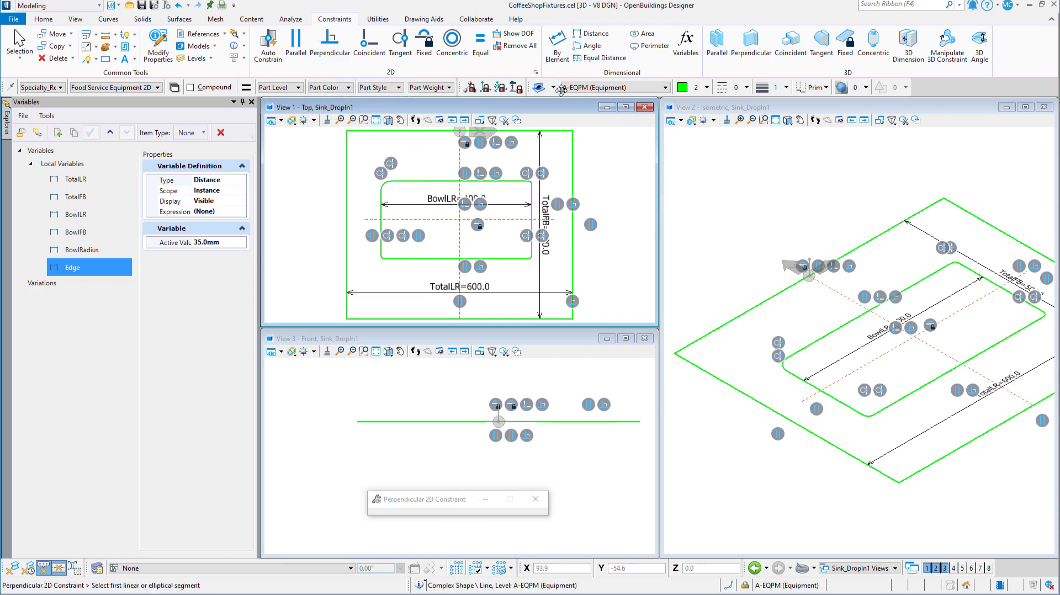
Step: Add a Distance constraint between the bowl outline's back and front edges, driven by the BowlFB variable
click(595, 36)
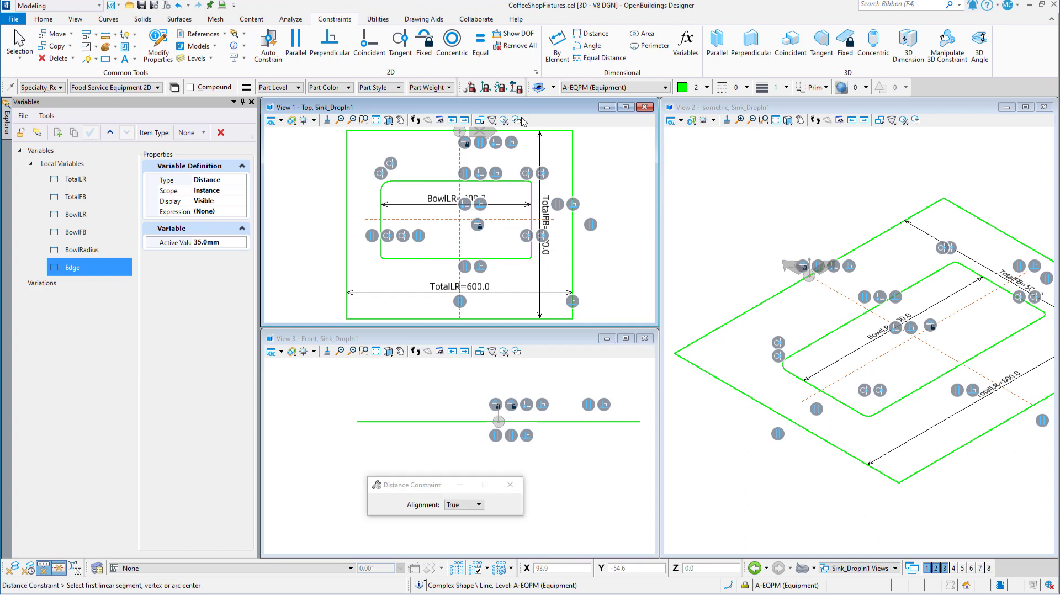
click(428, 180)
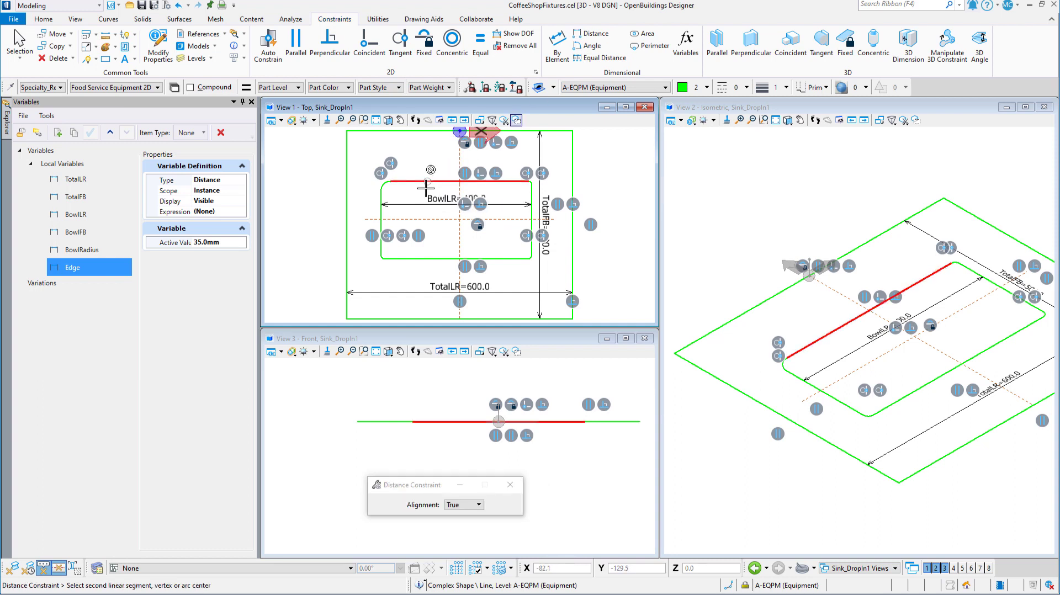
click(431, 258)
click(432, 248)
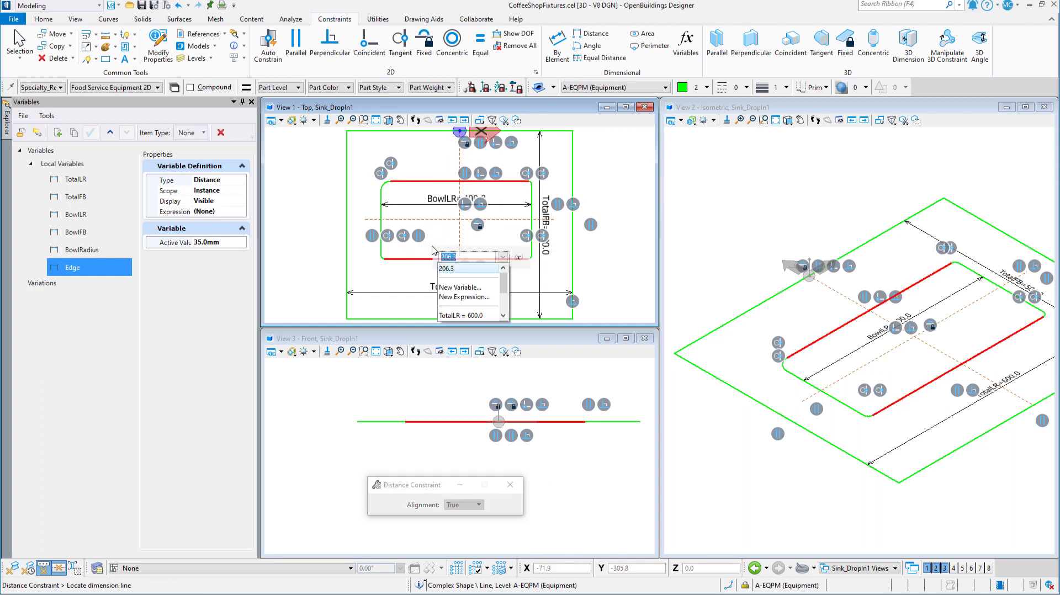
drag(506, 291, 503, 305)
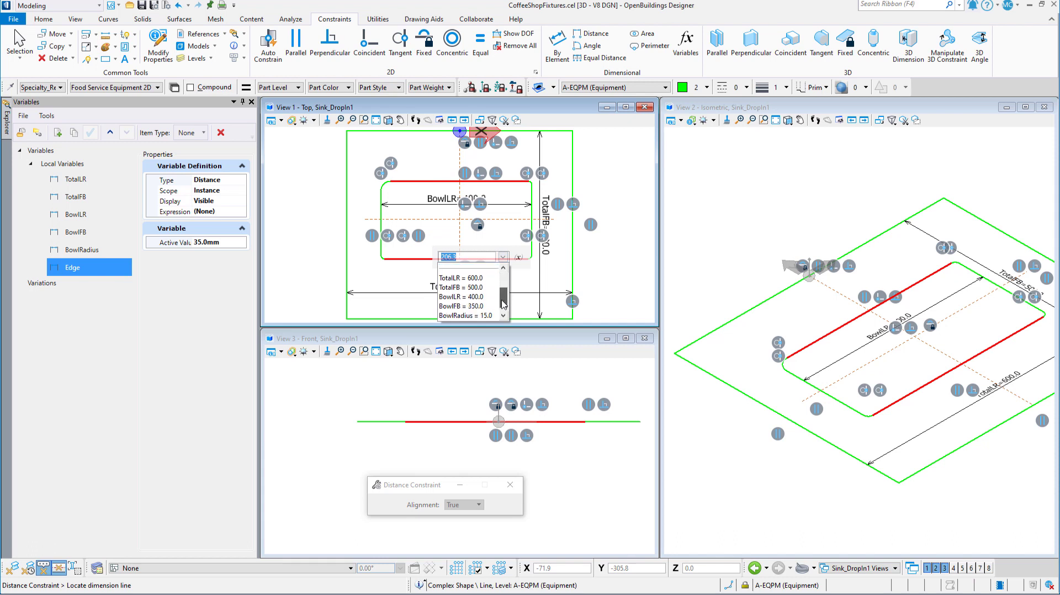
click(481, 306)
click(426, 274)
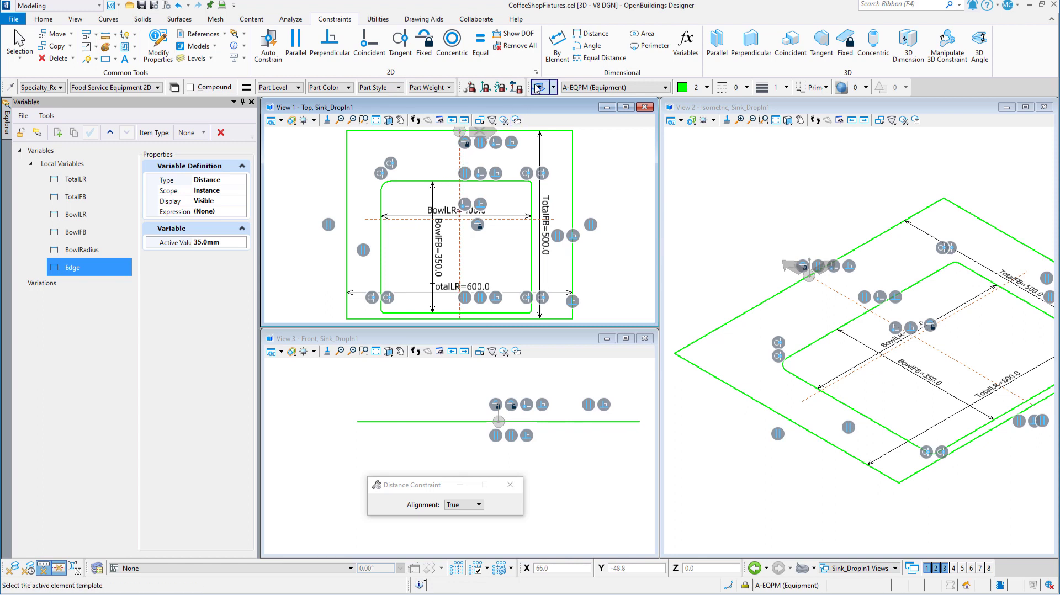
Step: Dimension the radius of the bowl's back-left corner arc by element and assign the BowlRadius variable to it
click(559, 59)
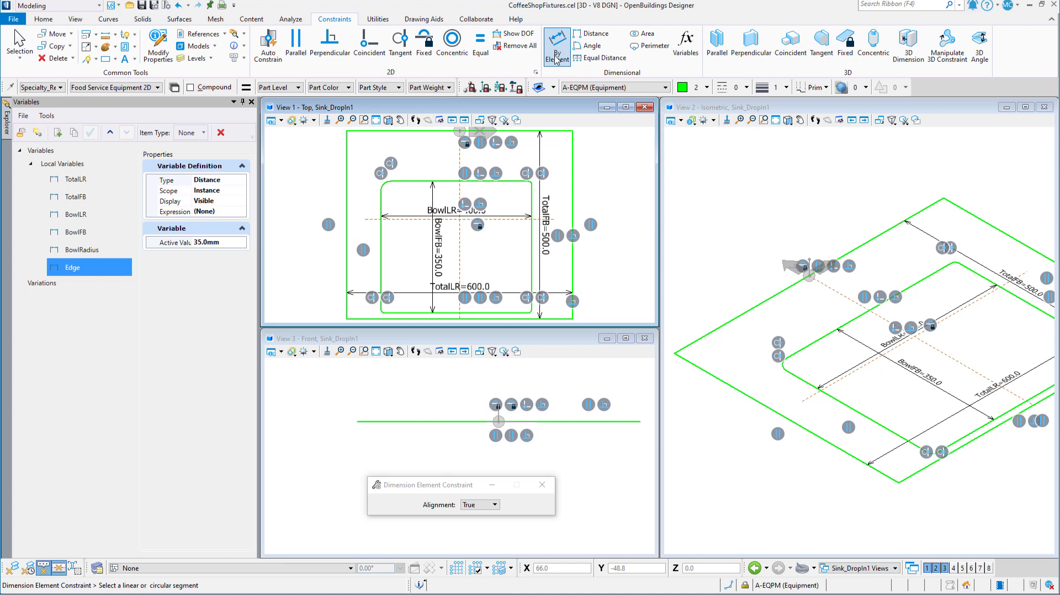
click(387, 188)
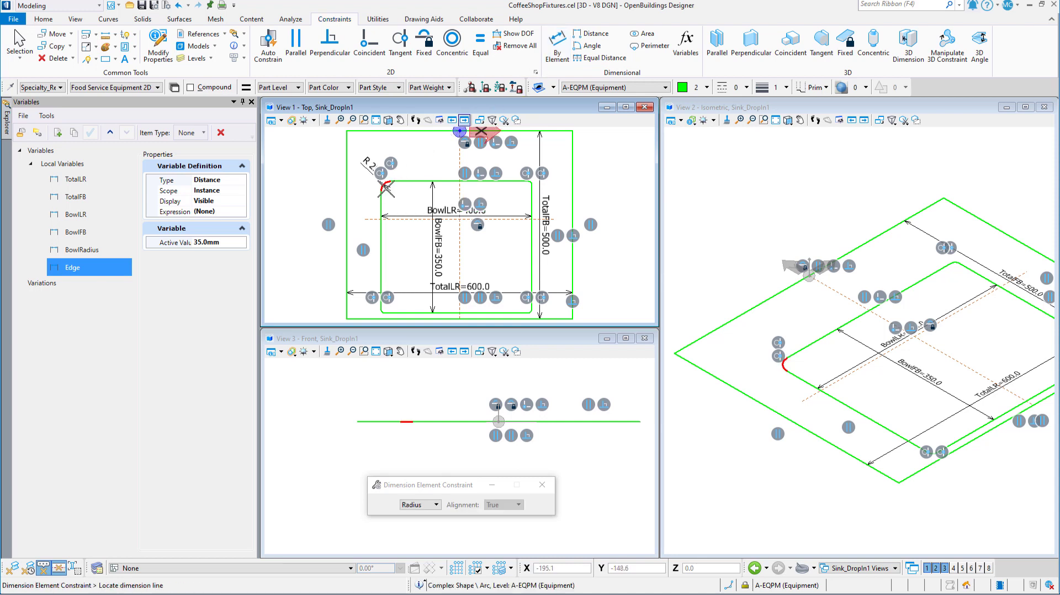
click(401, 200)
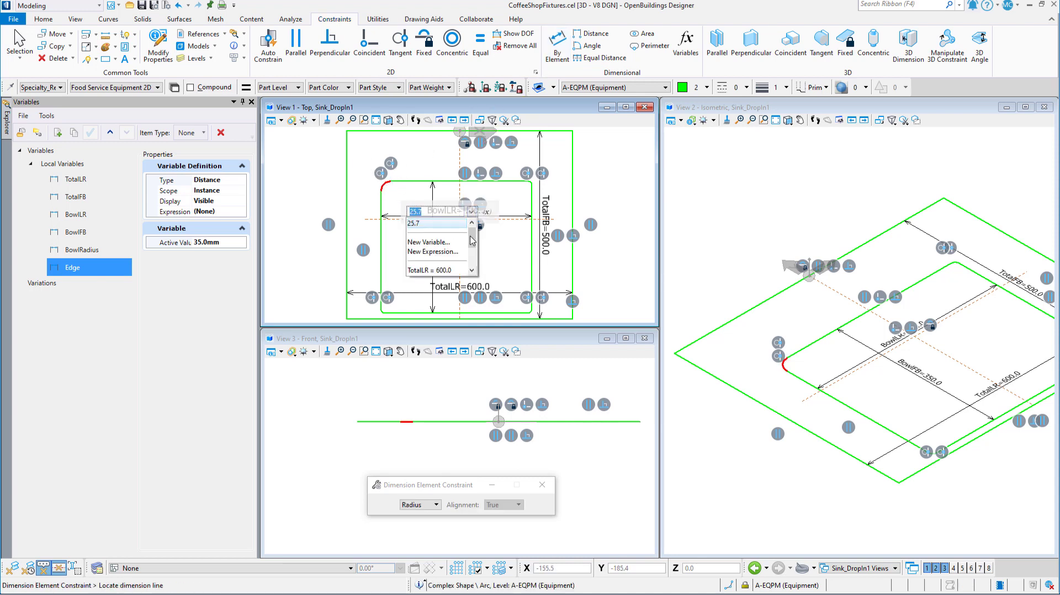
drag(472, 240, 462, 269)
click(447, 262)
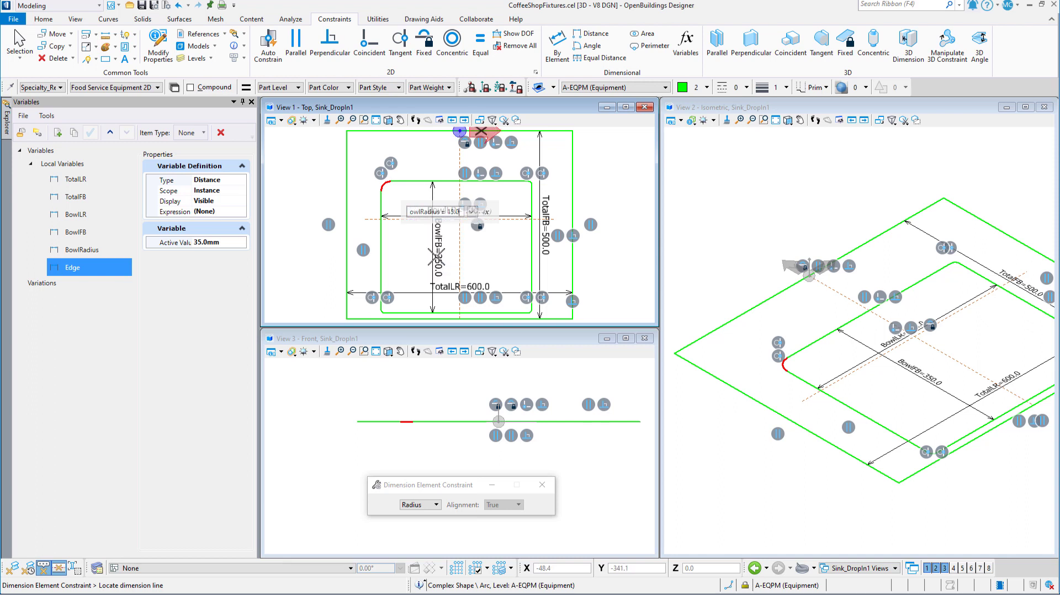
key(Return)
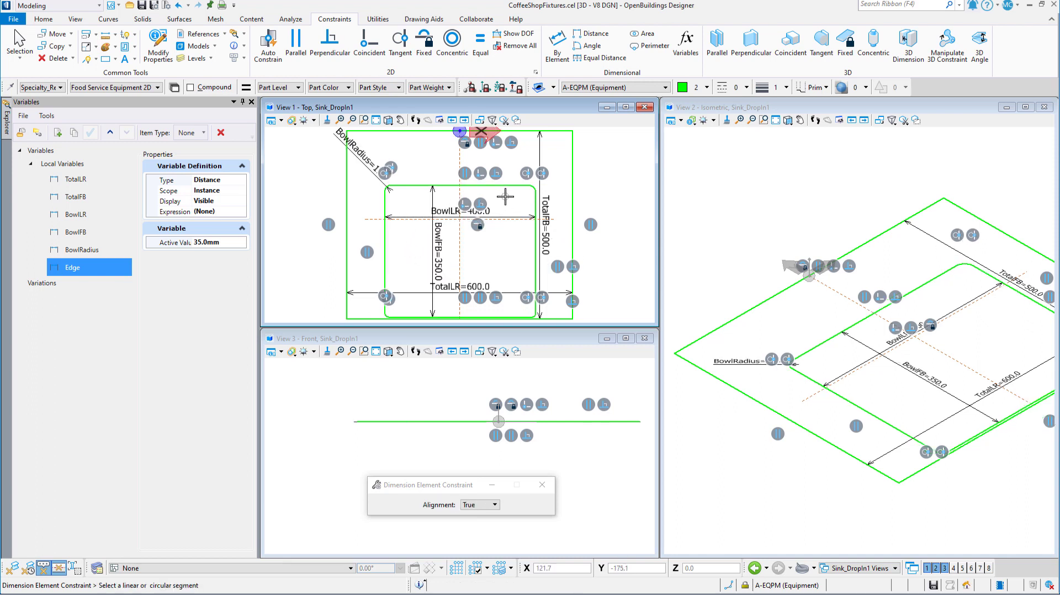
Step: Add a Distance constraint between the front edges of the bowl and the outer outline, driven by the Edge variable
click(588, 34)
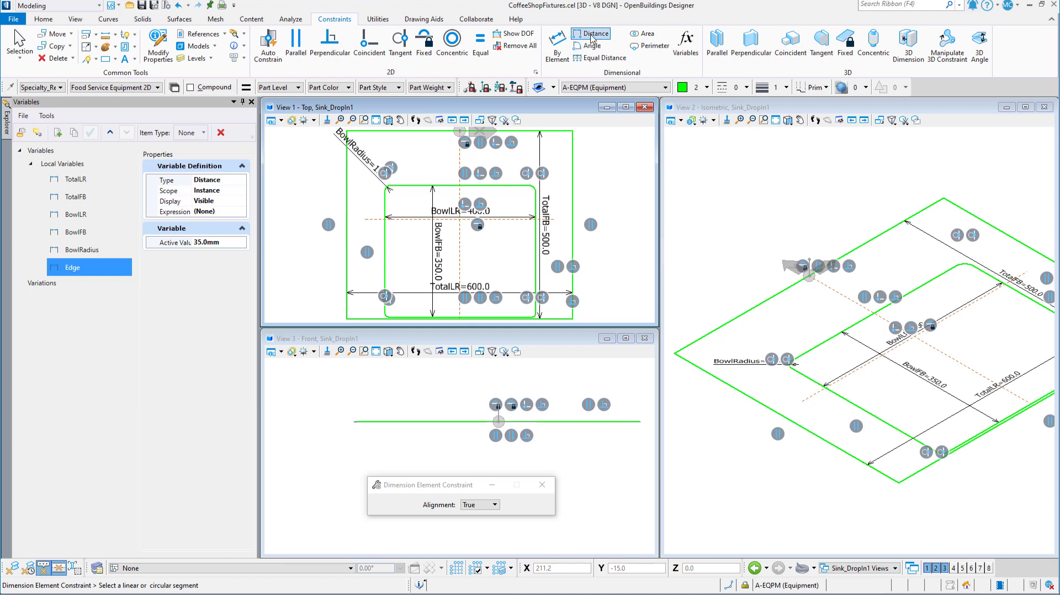
click(500, 318)
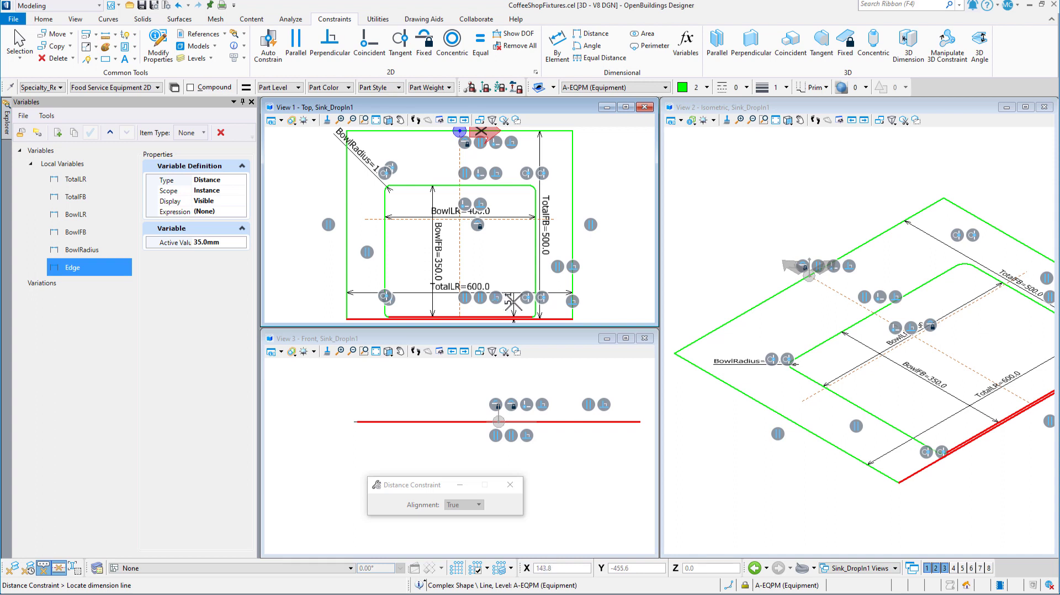
click(519, 307)
scroll(578, 342, down, 2)
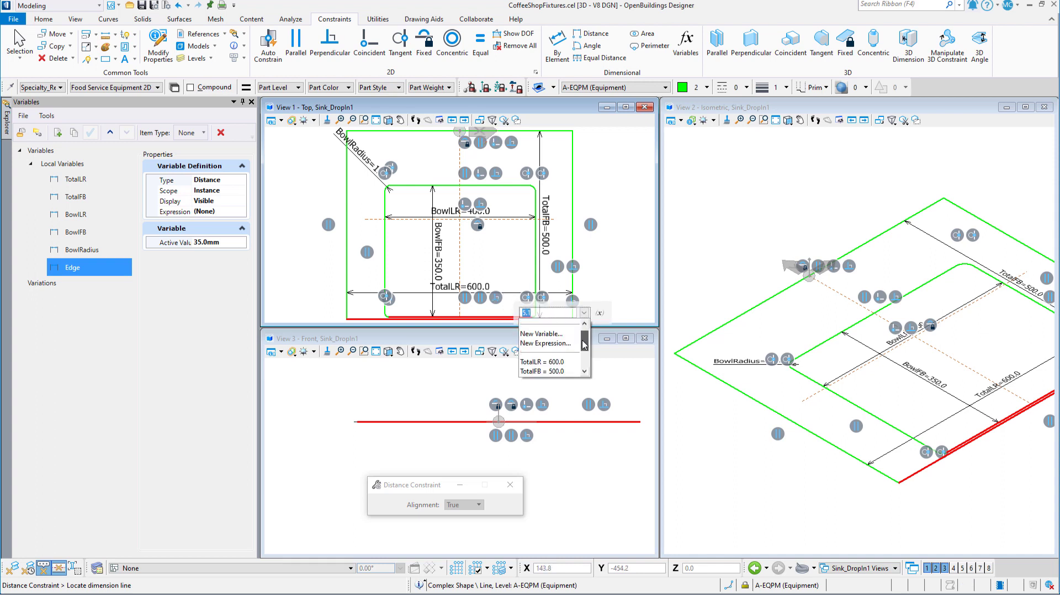
click(556, 372)
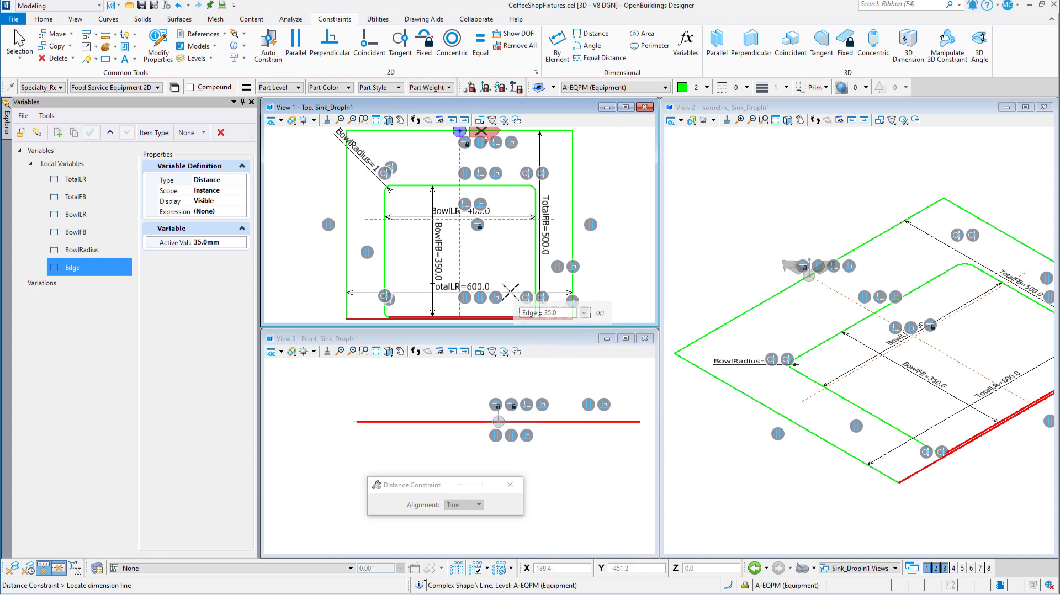
Step: Dimension the radius of the bowl's back-right corner arc by element and assign the BowlRadius variable to it
click(558, 47)
click(535, 177)
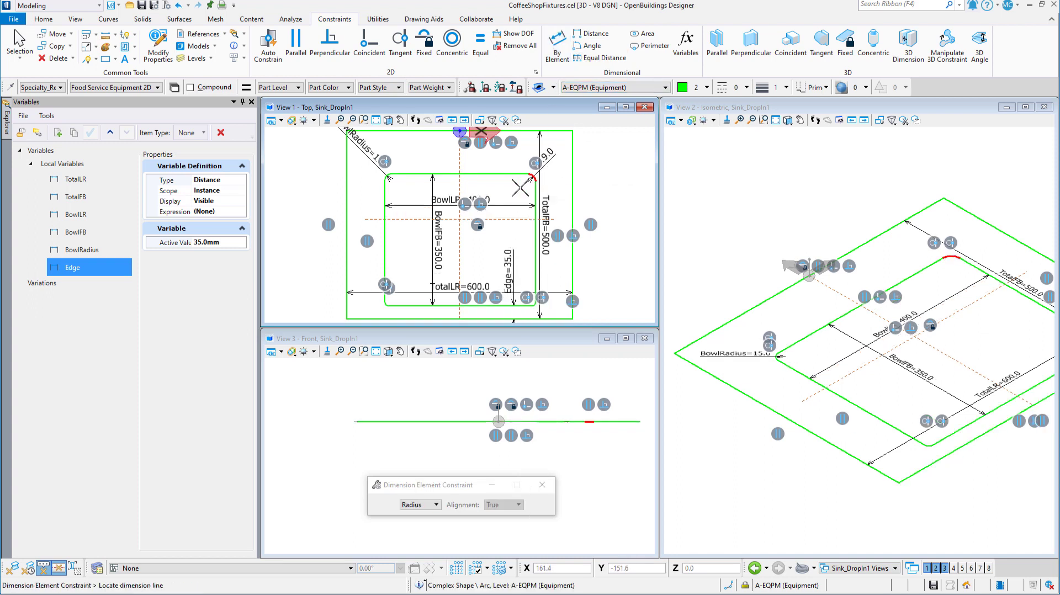
scroll(592, 230, down, 3)
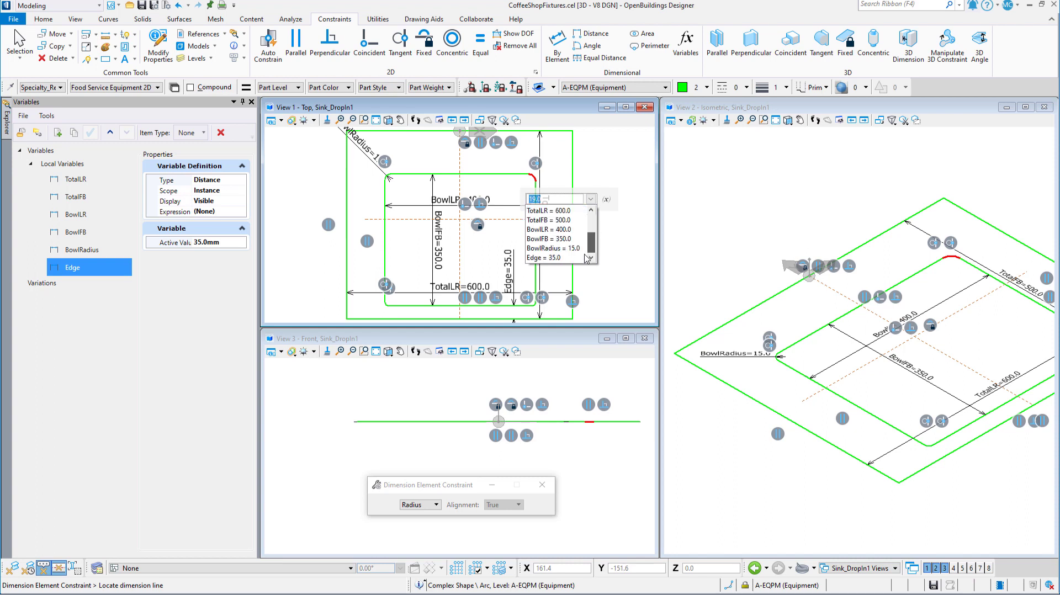
click(573, 254)
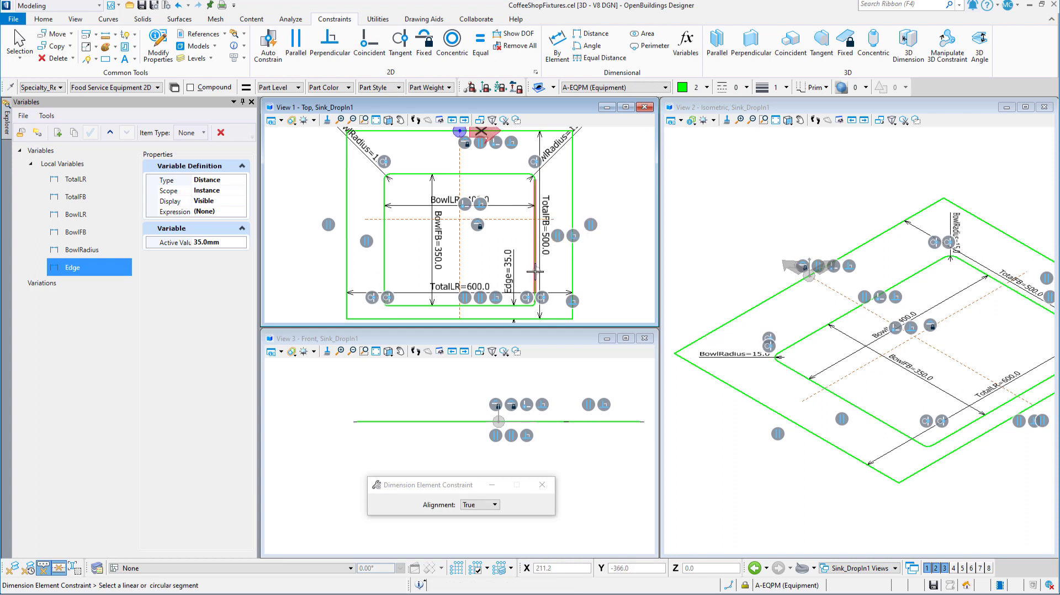
Step: Constrain the radius of the bowl's front-right corner arc to the BowlRadius variable
click(533, 307)
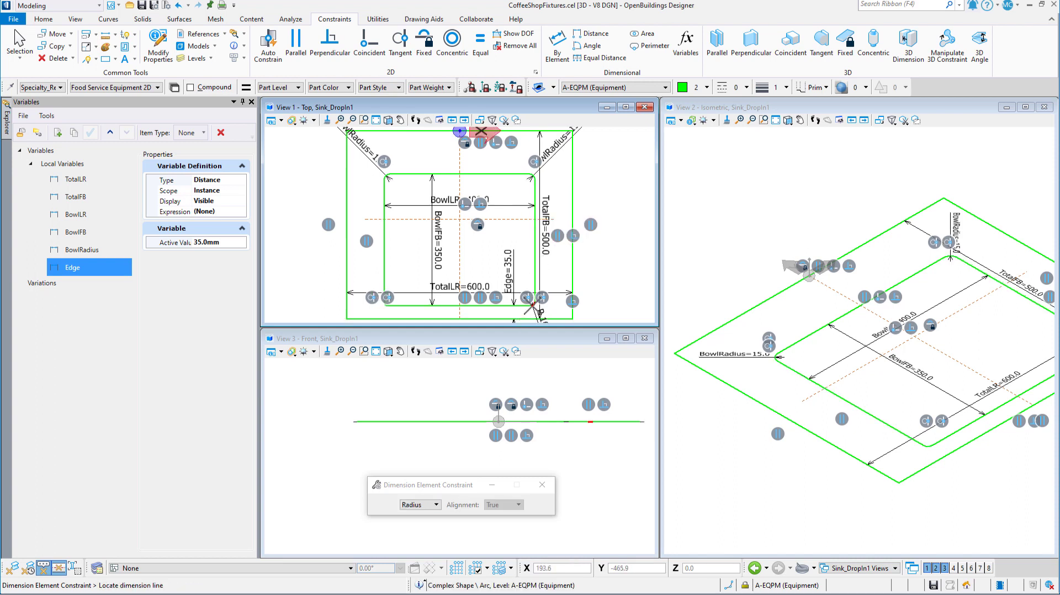
click(521, 272)
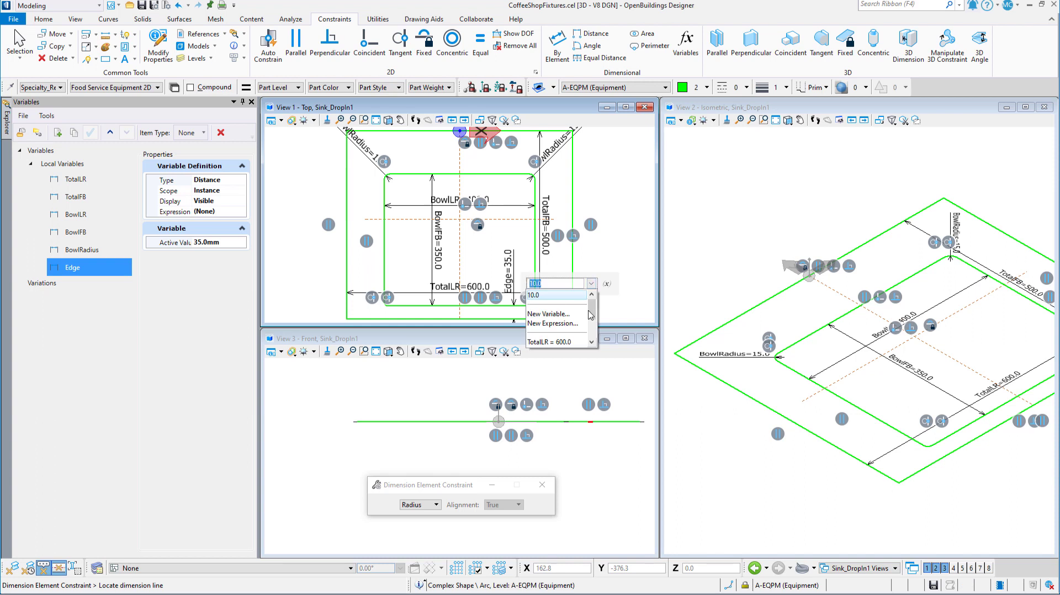
drag(591, 315, 592, 342)
click(559, 333)
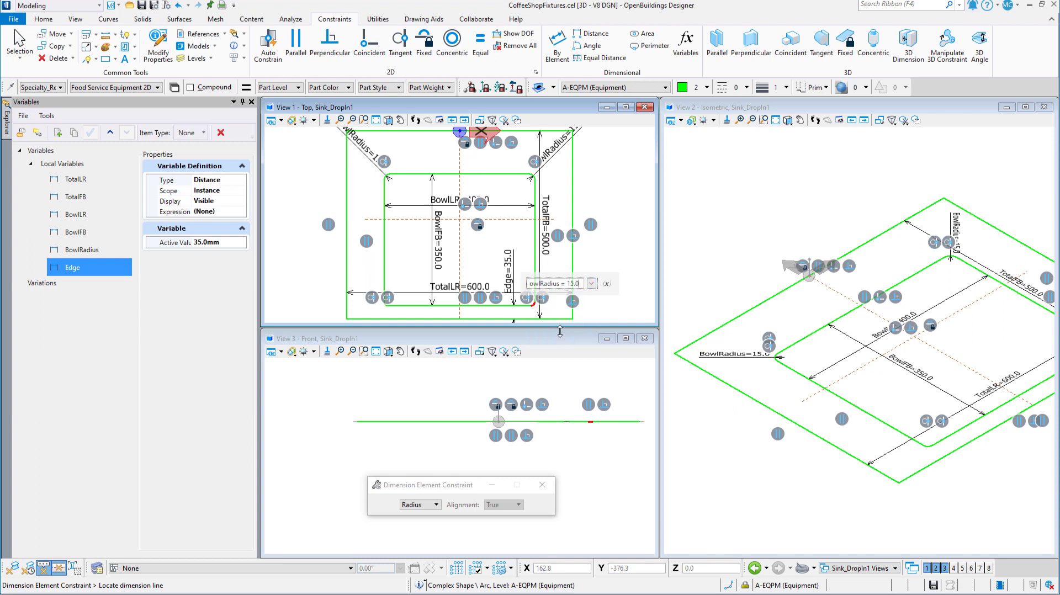
Step: Constrain the radius of the bowl's front-left corner arc to the BowlRadius variable
click(385, 302)
click(396, 279)
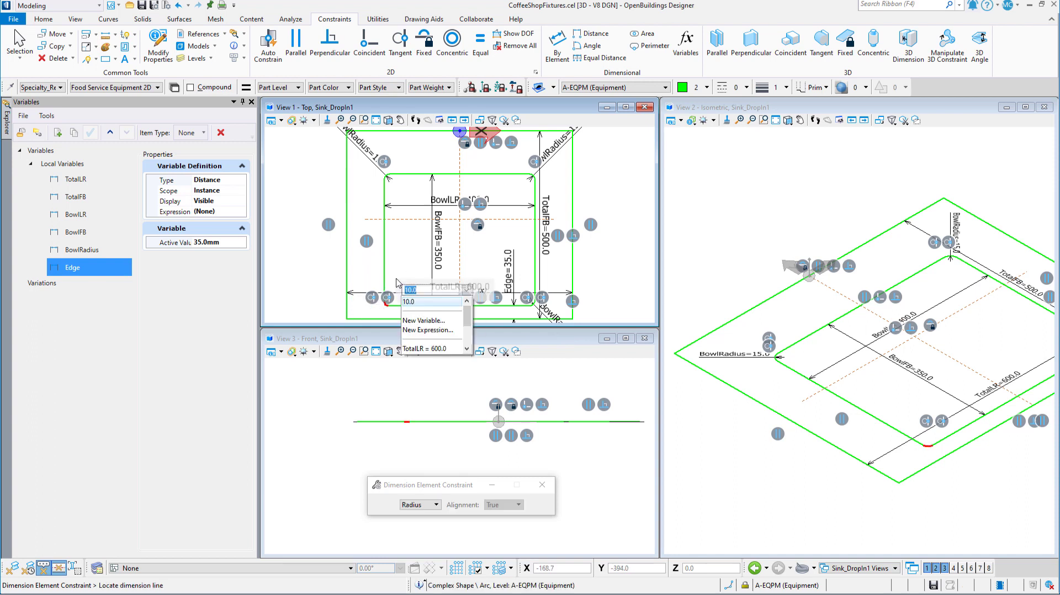
scroll(468, 321, down, 3)
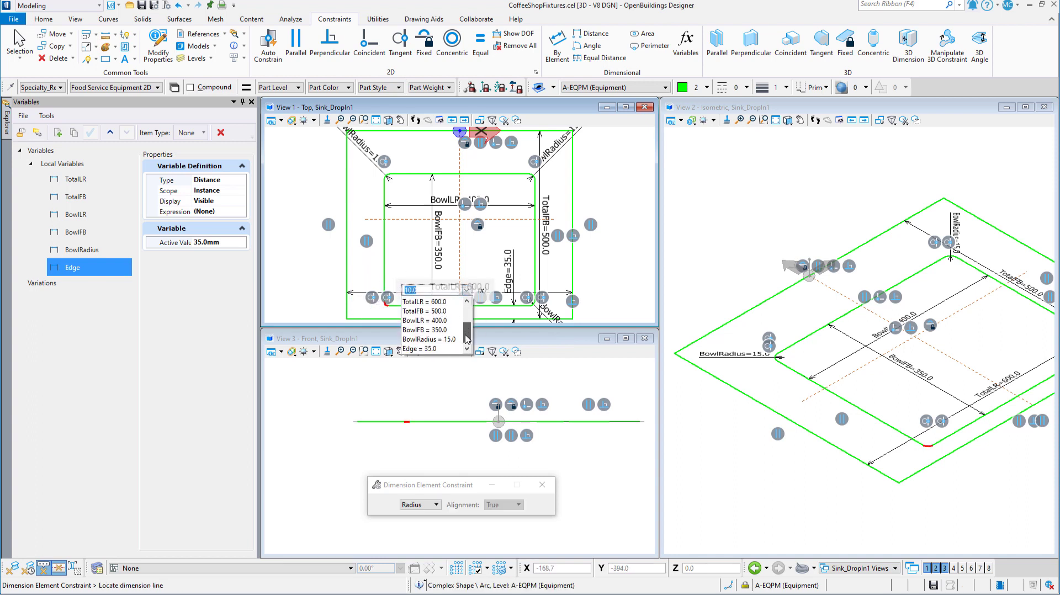
click(437, 344)
key(Return)
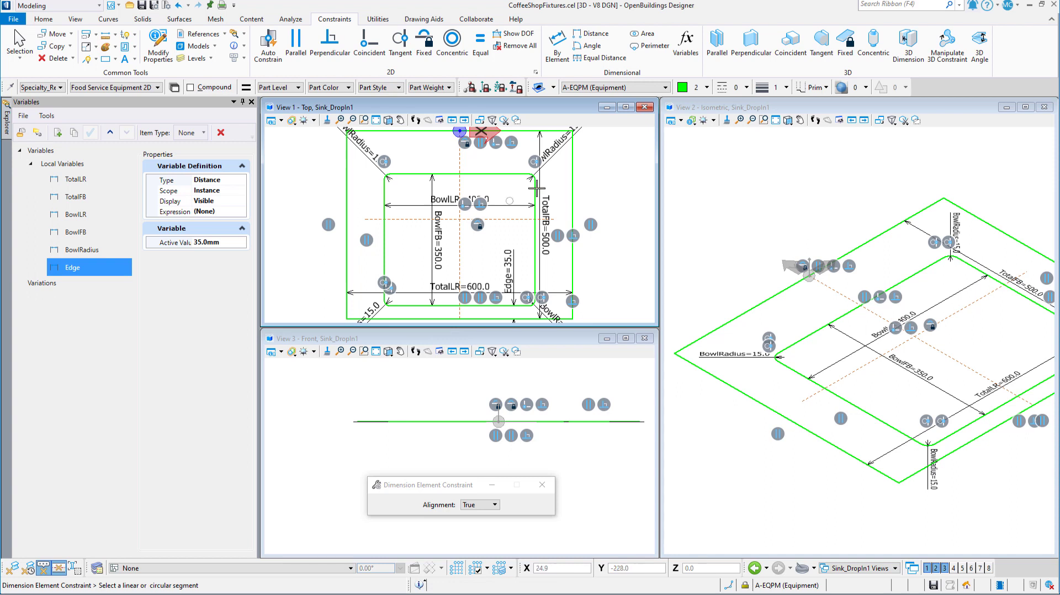
click(776, 122)
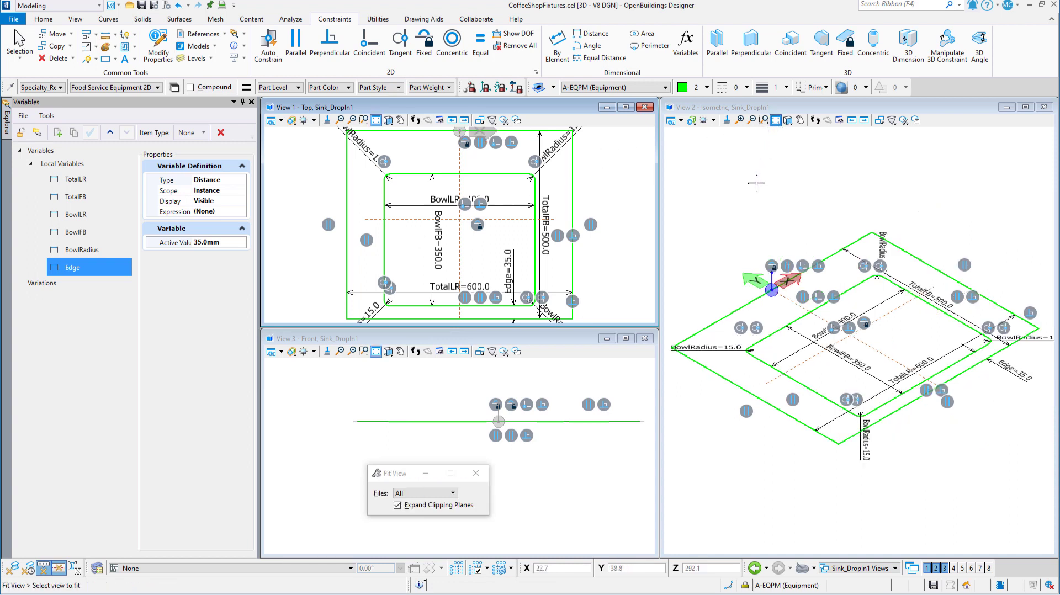